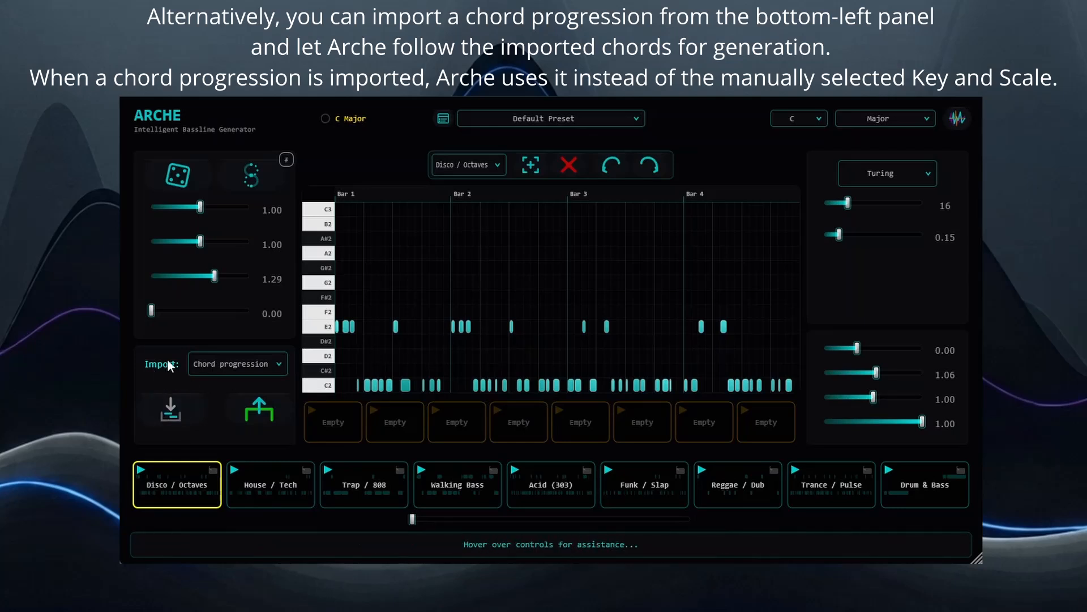
Look through the available root keys and scale types for the bassline generation.
left_click(793, 118)
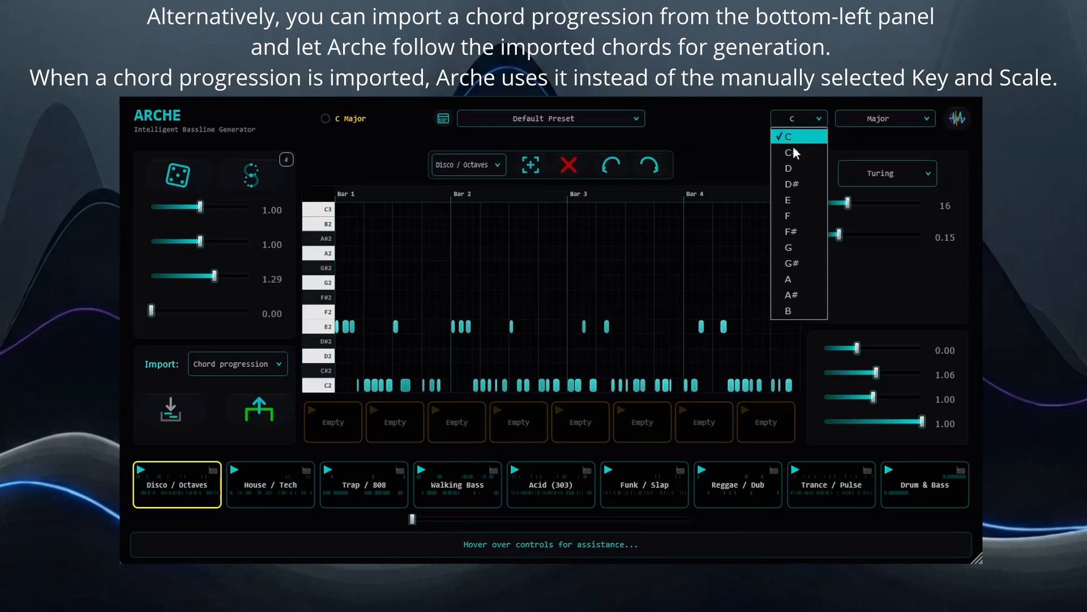
left_click(878, 118)
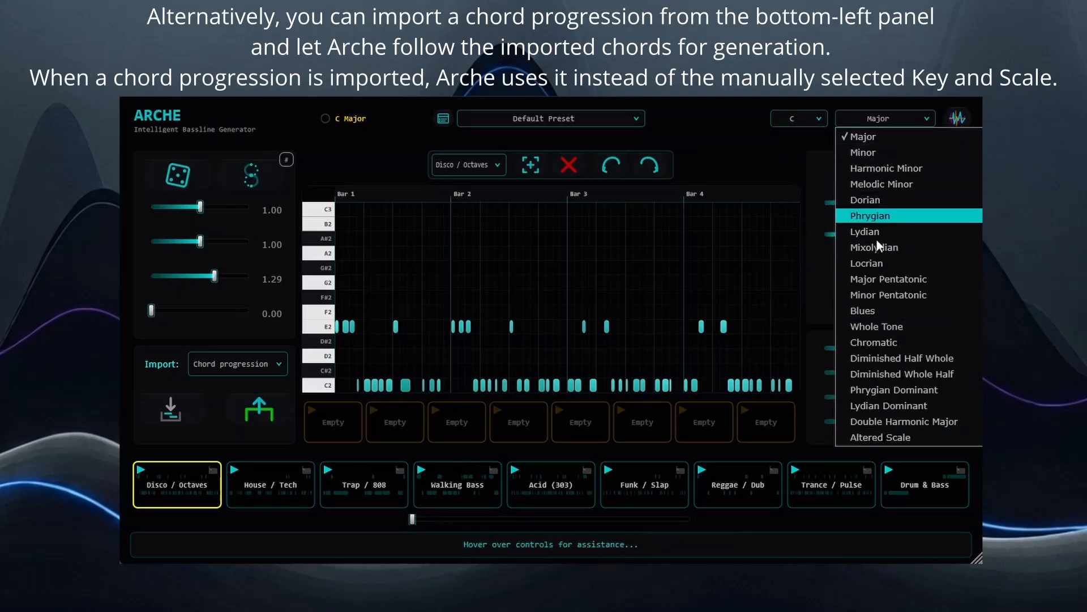
left_click(733, 127)
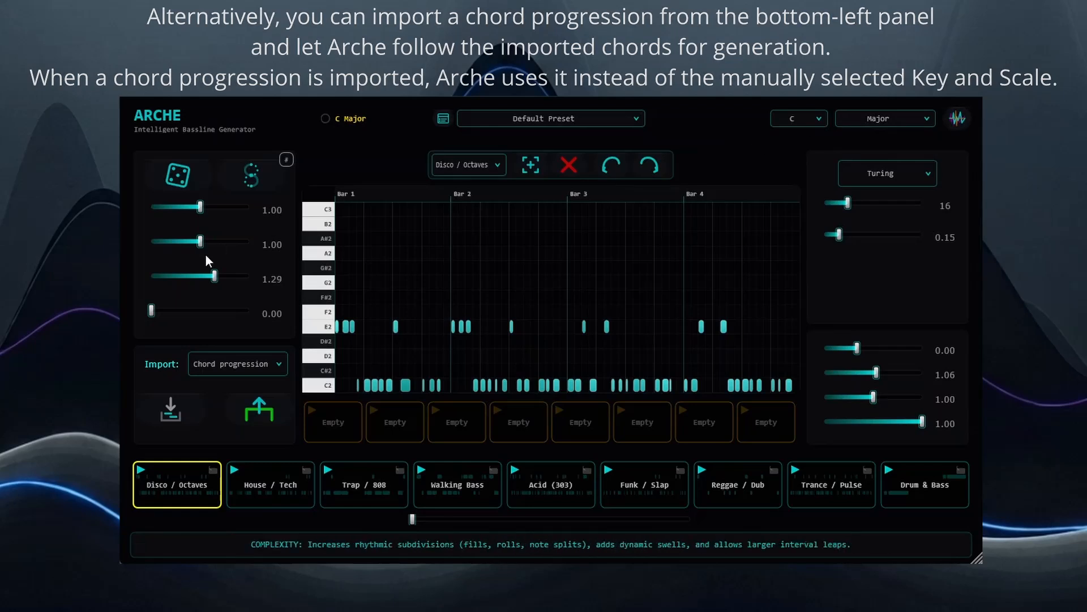
Show the custom intervals field in place of the voice leading slider, and switch back to the slider.
left_click(286, 160)
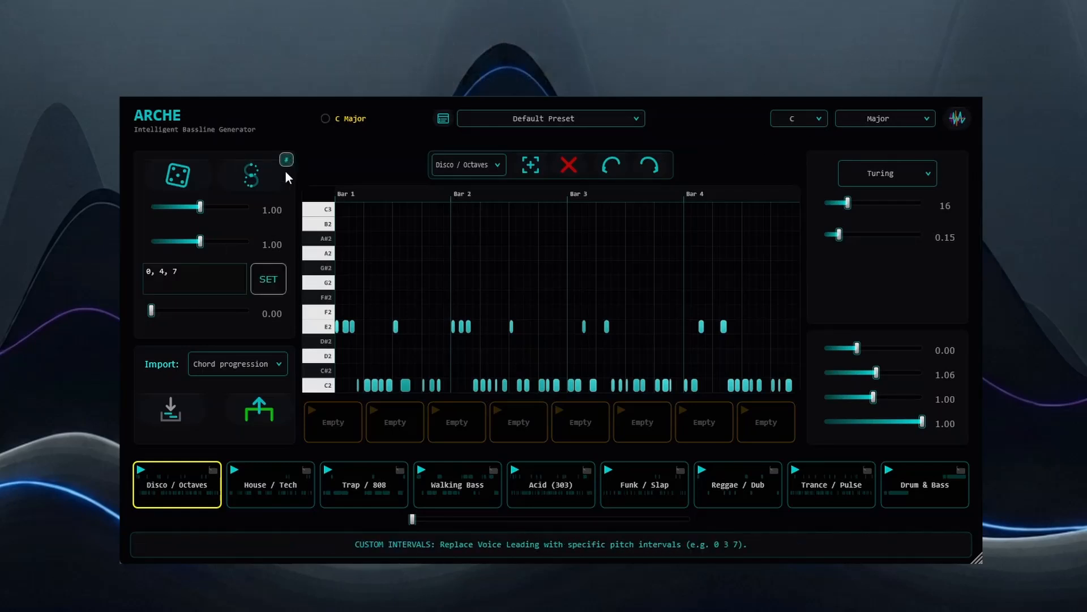
left_click(286, 159)
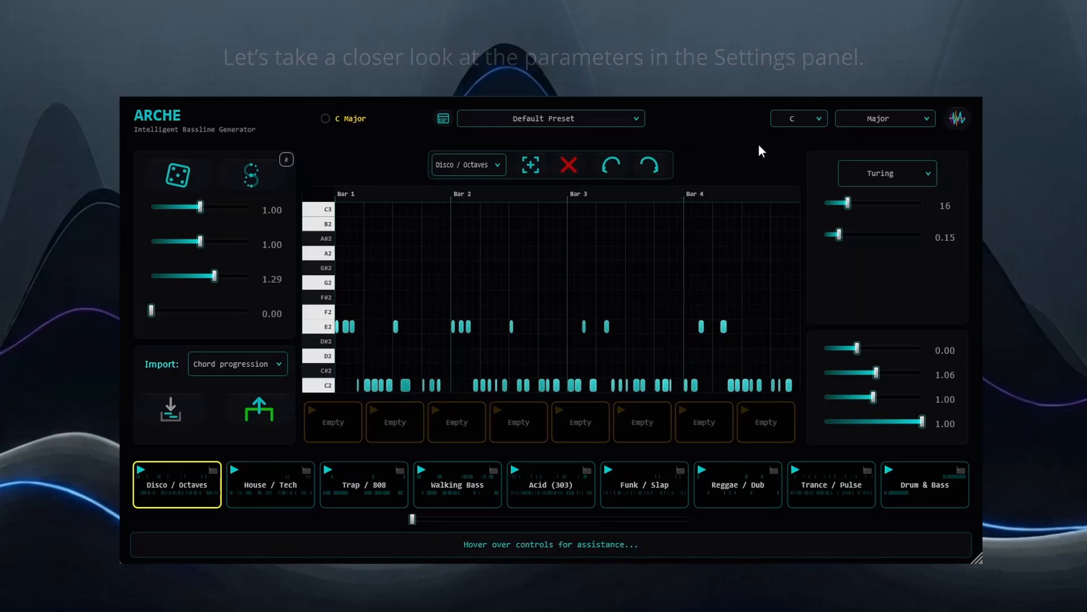
Open the settings overlay, examine the Cell Size and Map Trigger parameters, and close it.
left_click(959, 119)
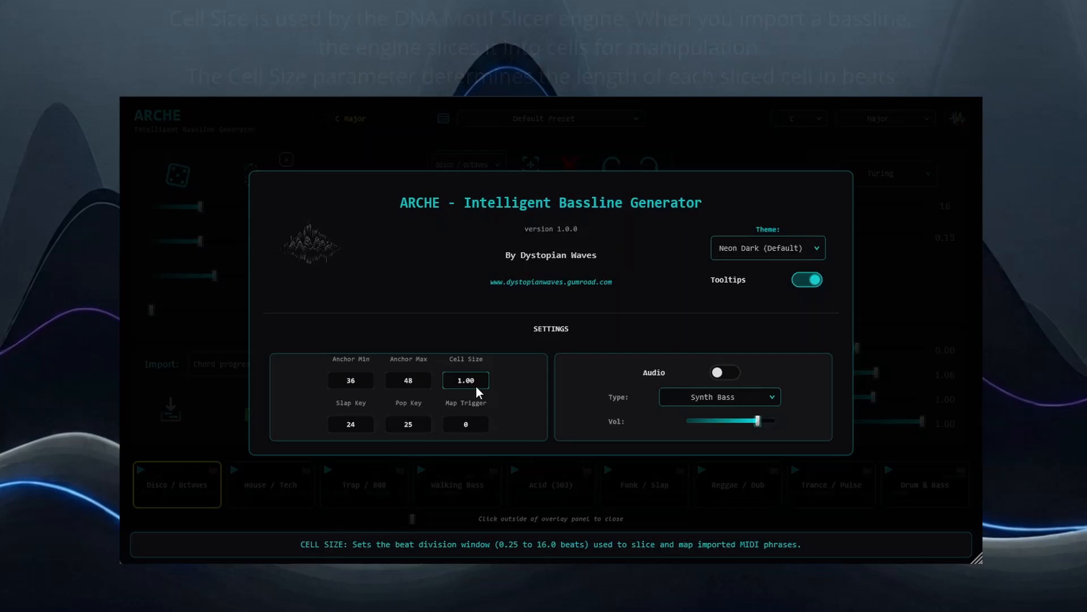
mouse_move(477, 382)
left_mouse_down()
mouse_move(486, 361)
mouse_move(474, 399)
mouse_move(461, 389)
left_mouse_up()
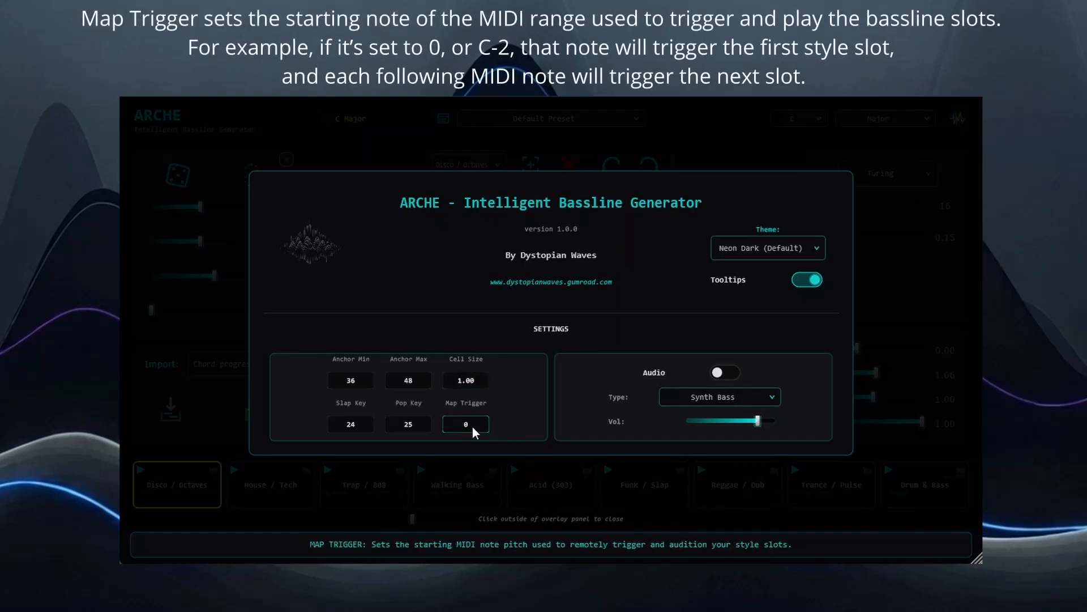
left_click_drag(472, 426, 484, 415)
left_click_drag(467, 430, 465, 485)
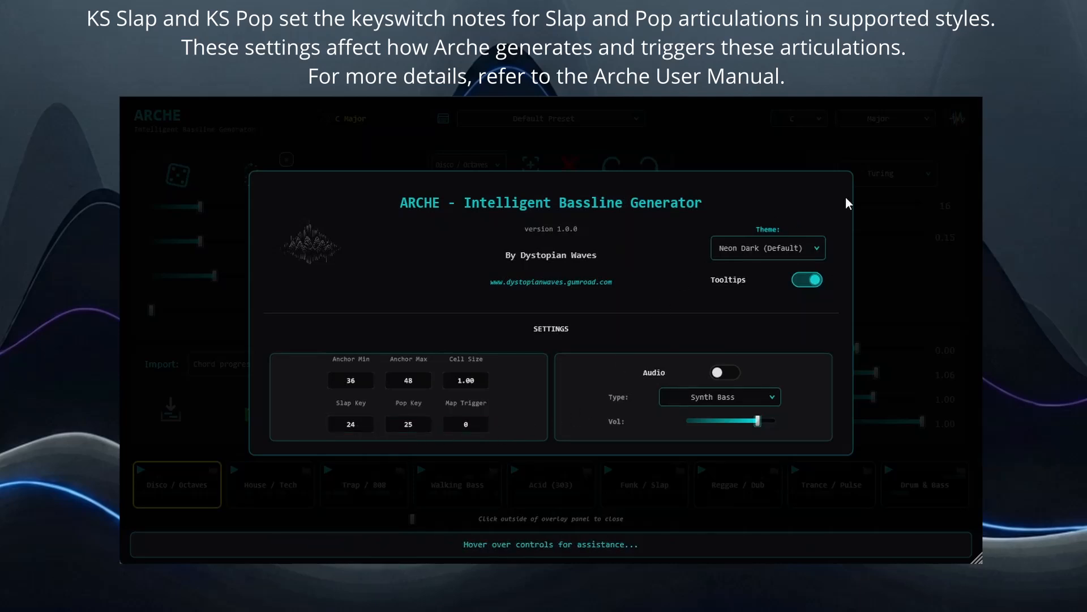
left_click(800, 164)
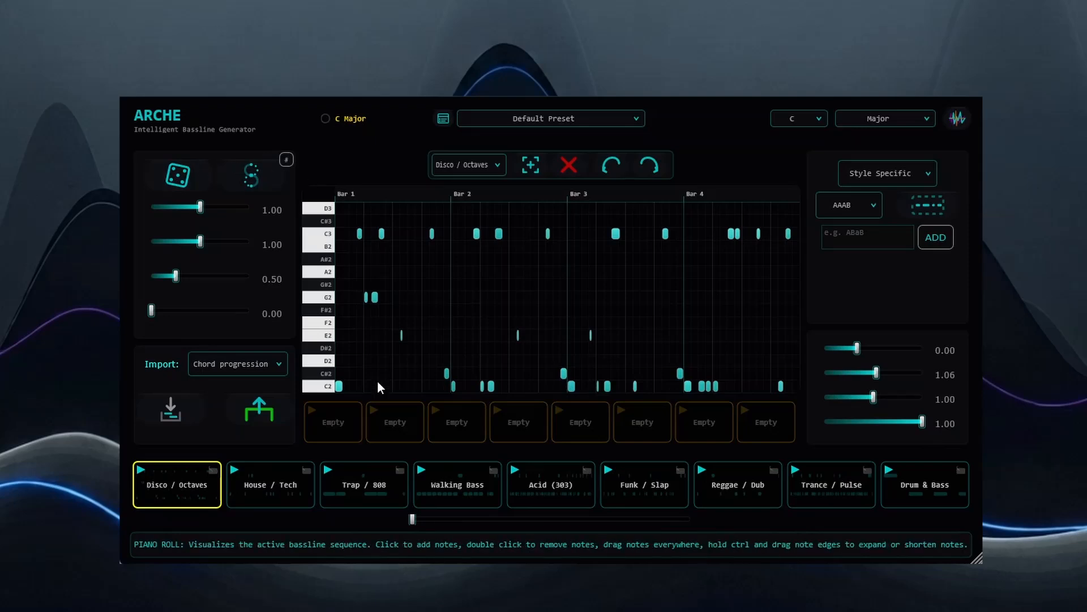
Audition the House / Tech, Trap / 808, Walking Bass, Acid (303) and Funk / Slap style slots.
left_click(289, 498)
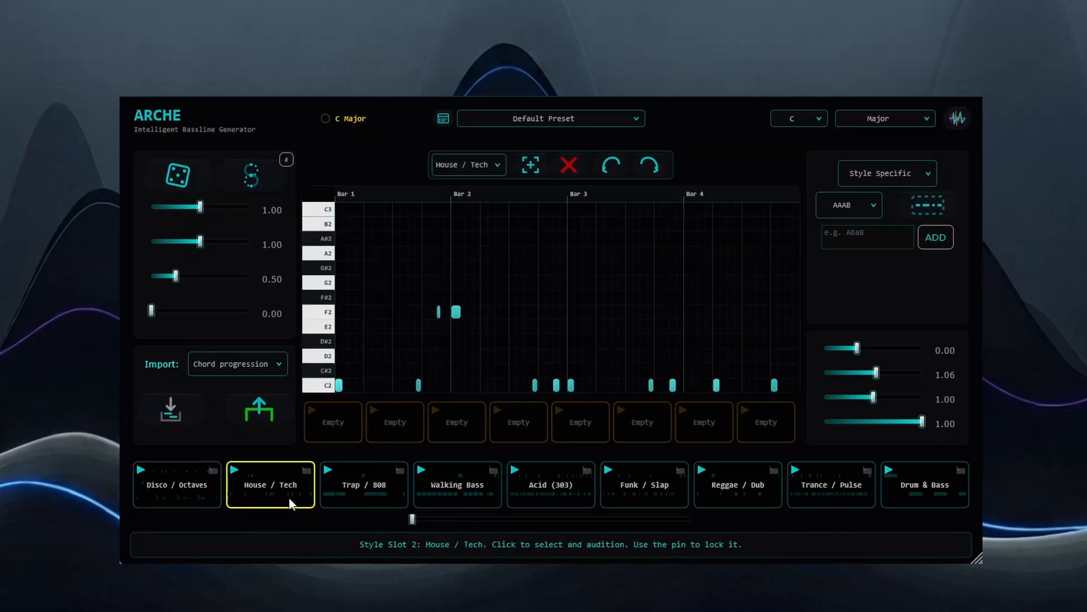
left_click(341, 497)
left_click(447, 492)
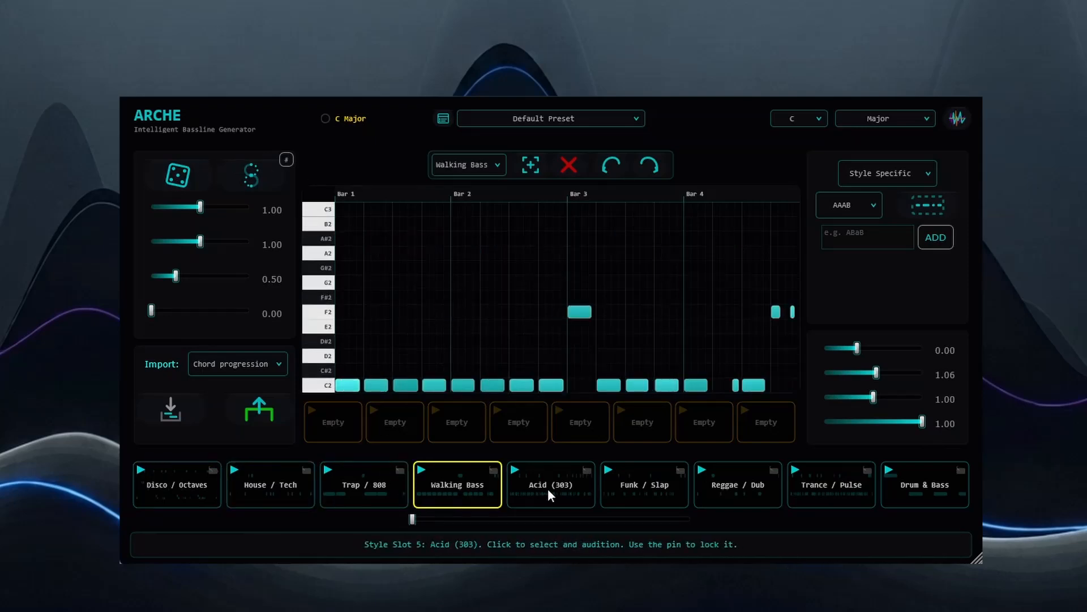
left_click(549, 489)
left_click(653, 501)
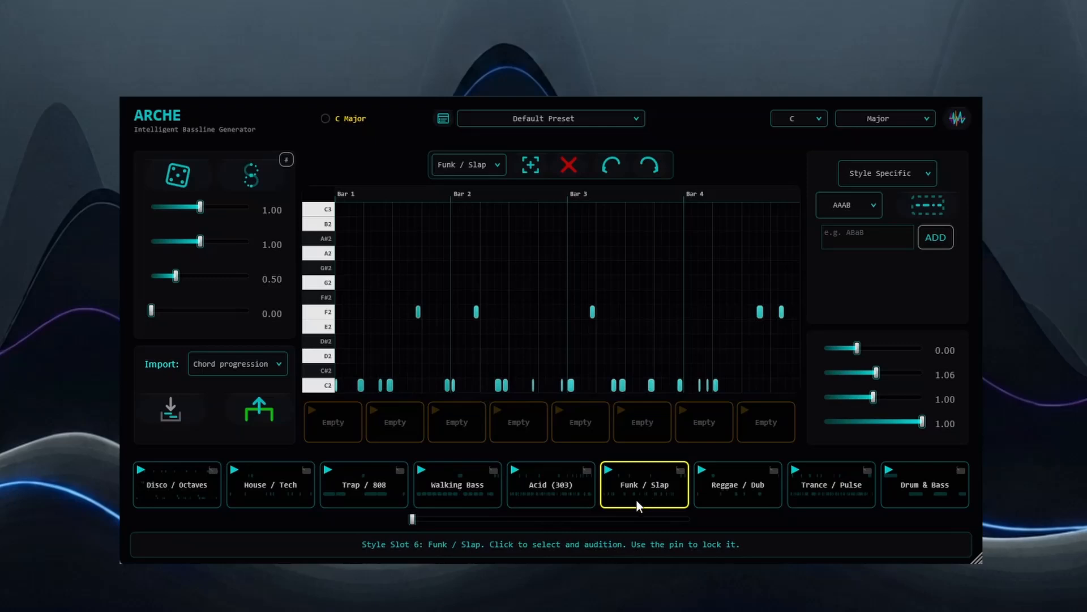
Select the Disco / Octaves slot and mutate its bassline into the other slots with the mutation amount at 0.00.
left_click(161, 496)
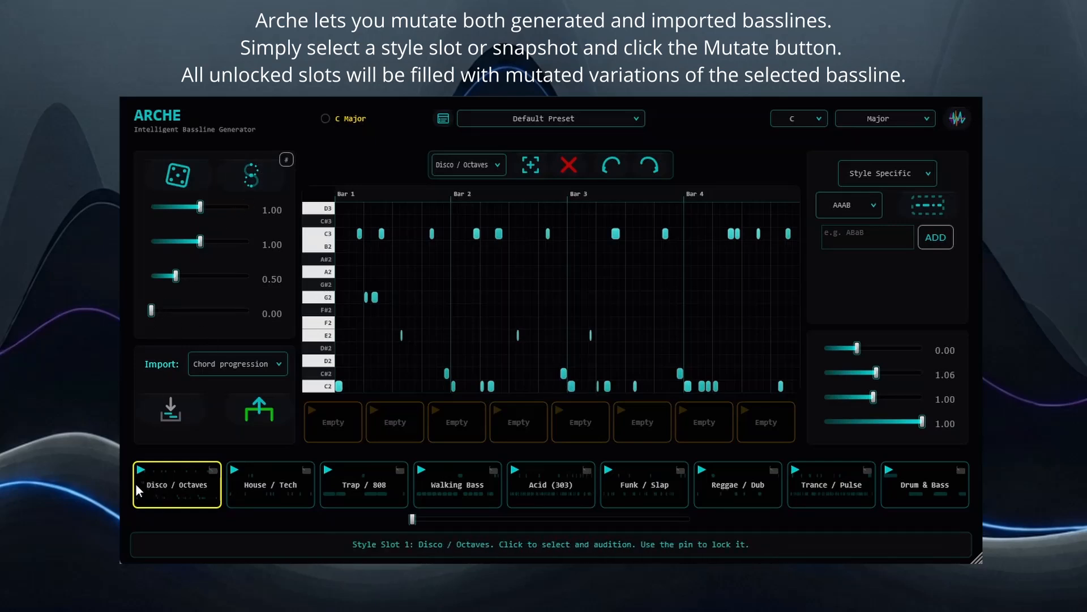
left_click(254, 490)
left_click(161, 487)
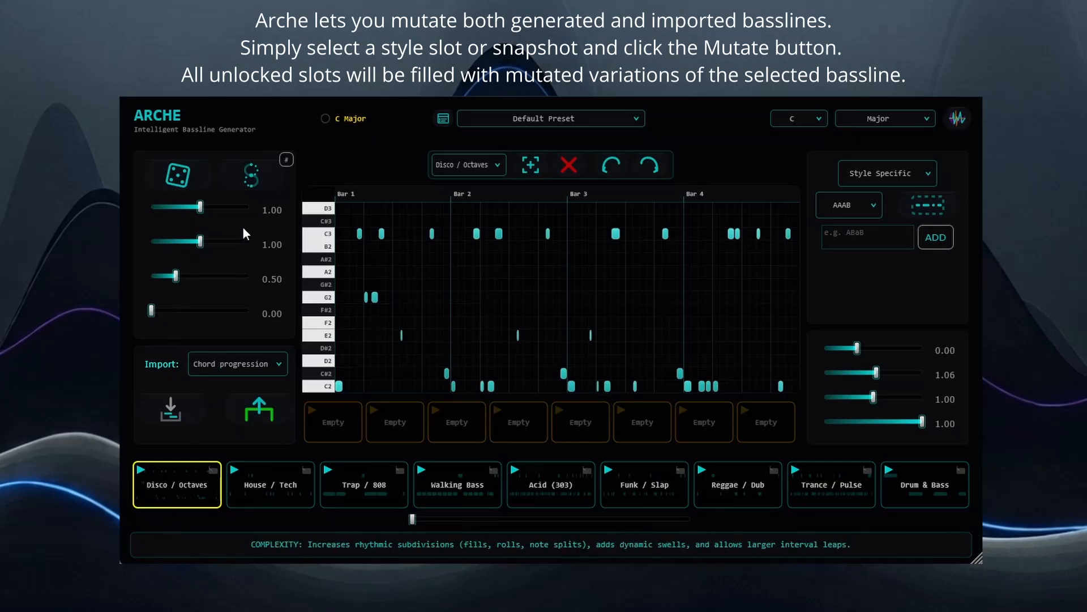
left_click(250, 176)
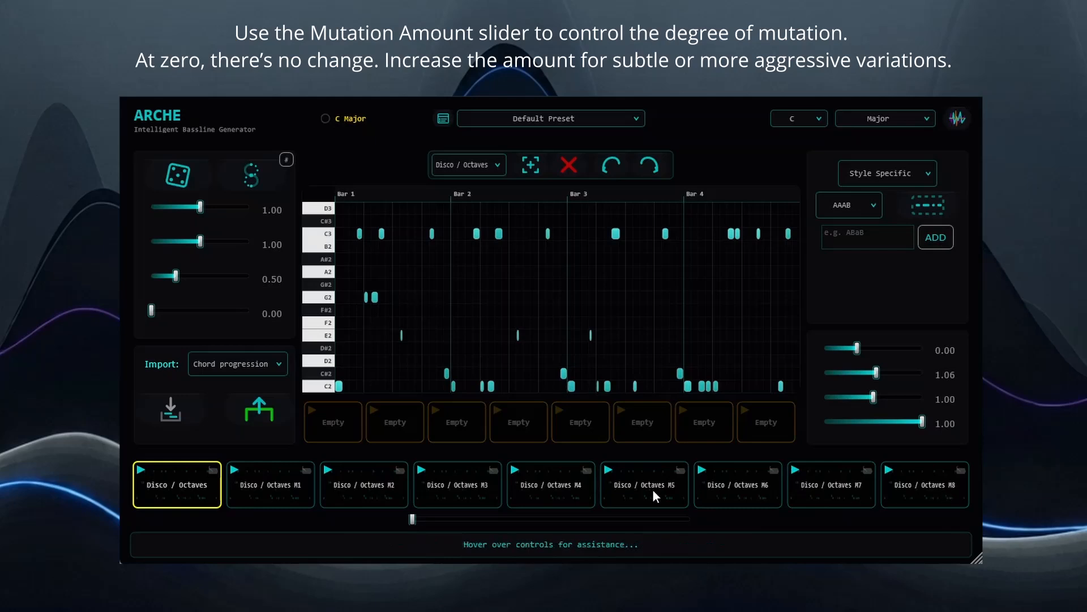
Compare the Disco / Octaves M1 variation with the original Disco / Octaves bassline.
left_click(262, 496)
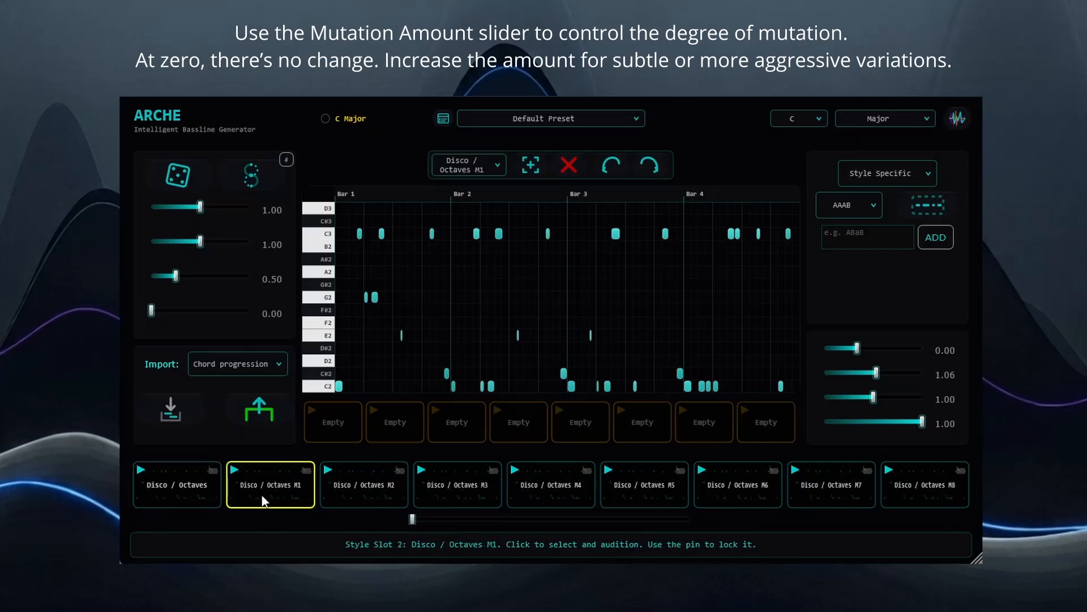
left_click(193, 494)
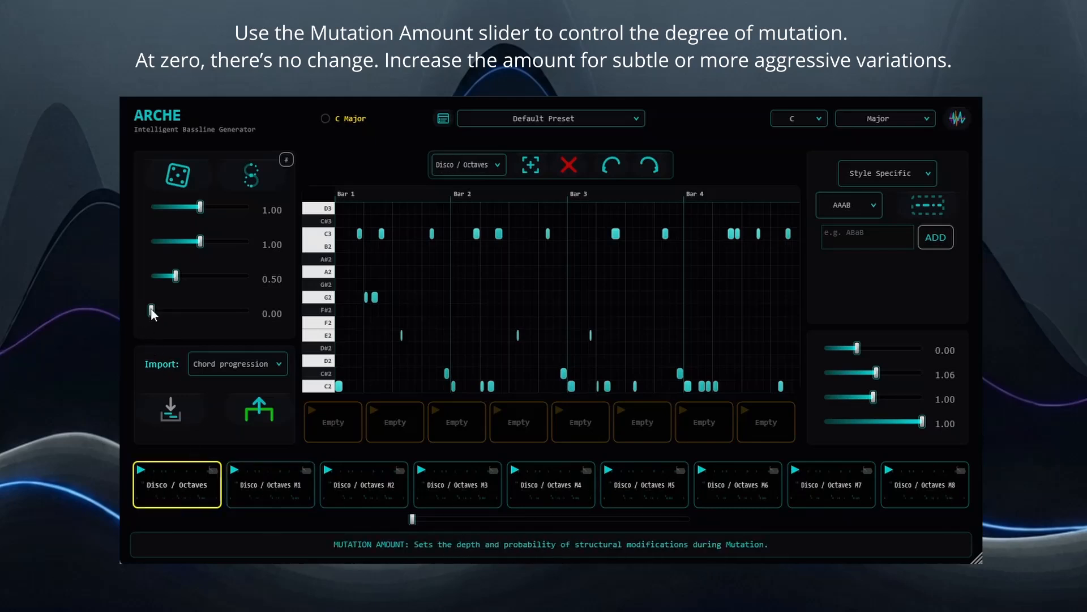
left_click(288, 487)
left_click(179, 485)
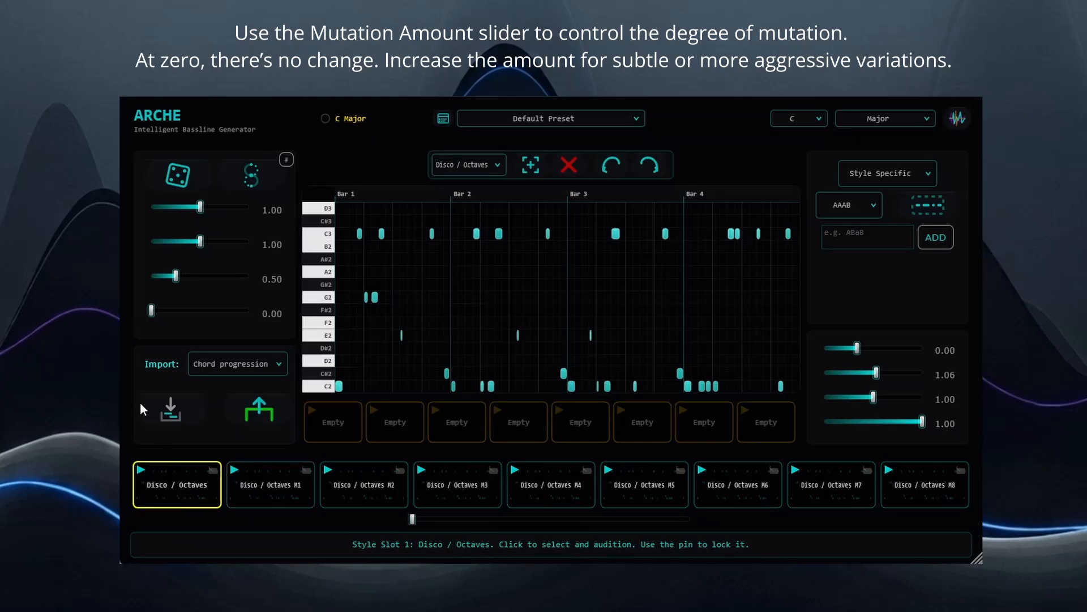
Mutate the Disco / Octaves bassline with a mutation amount of 0.24 and compare variations M1 and M2 with the original.
left_click_drag(151, 310, 164, 312)
left_click_drag(172, 311, 175, 311)
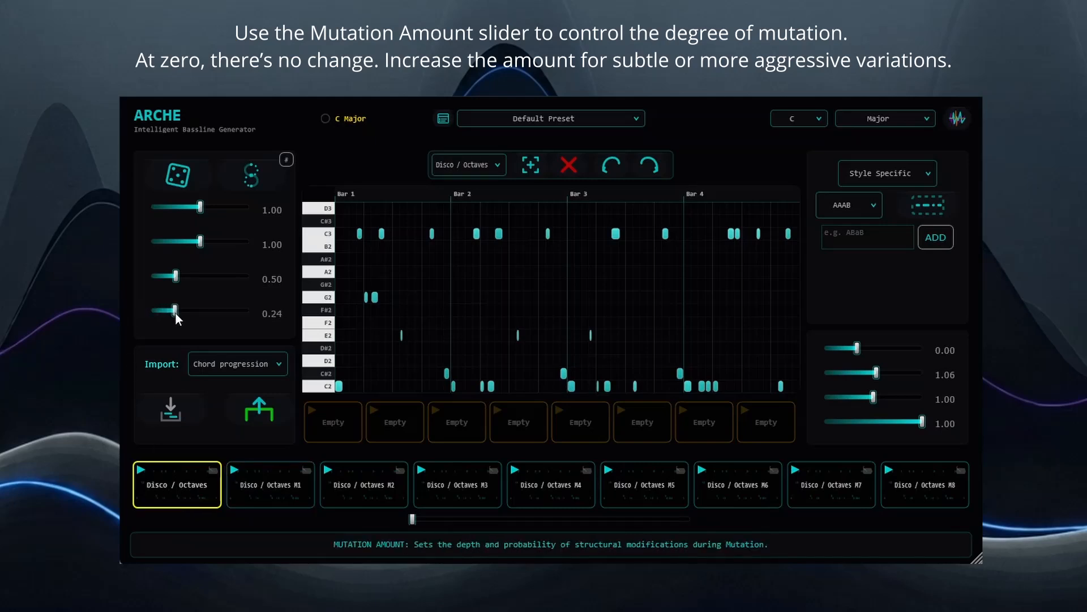
left_click(275, 490)
left_click(175, 489)
left_click(249, 491)
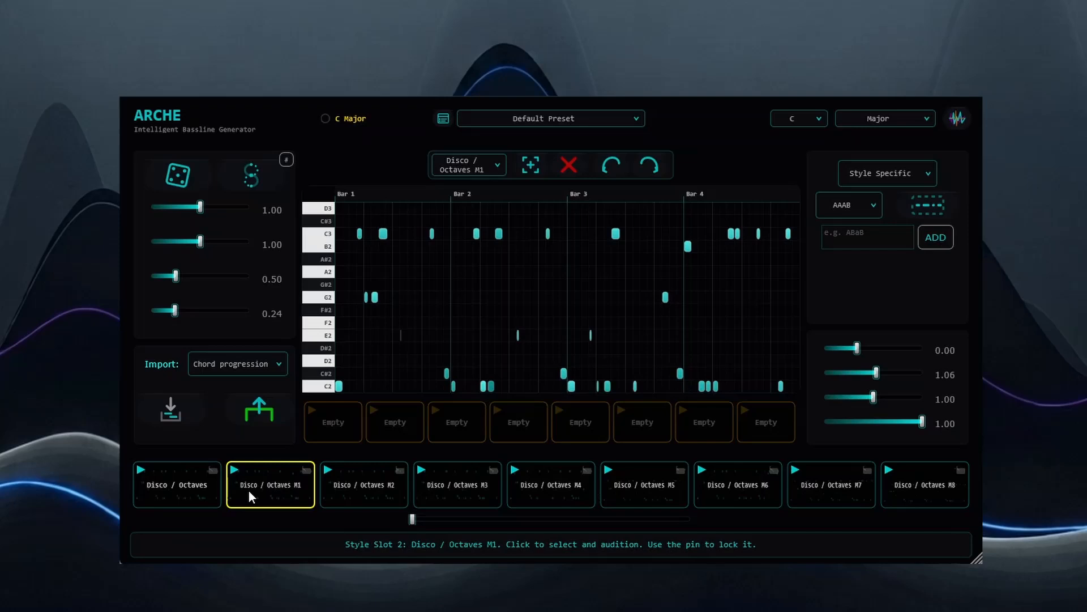
left_click(182, 491)
left_click(257, 491)
left_click(363, 493)
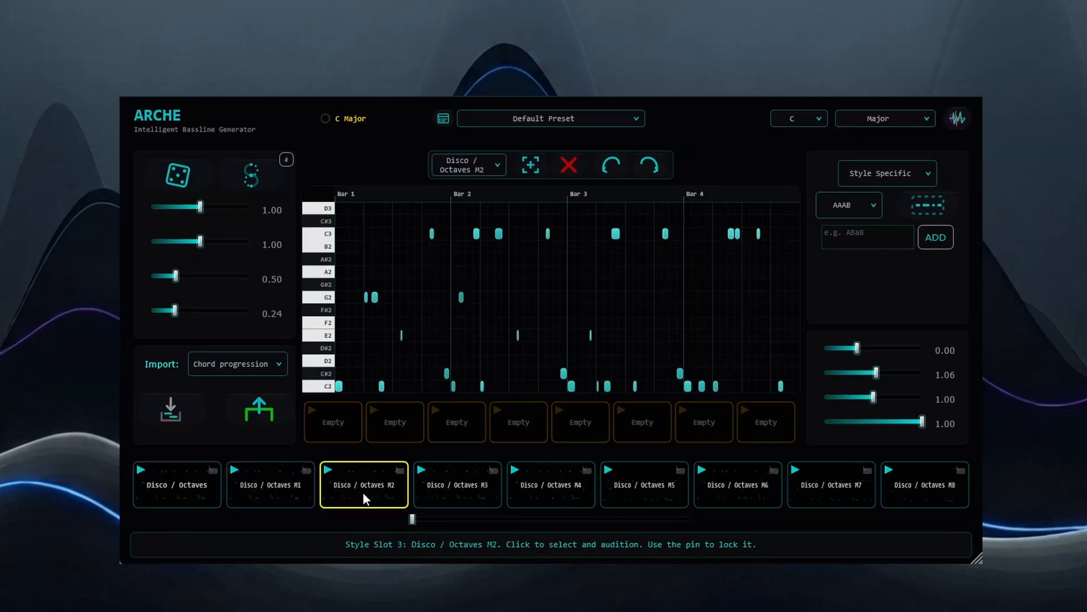
left_click(176, 495)
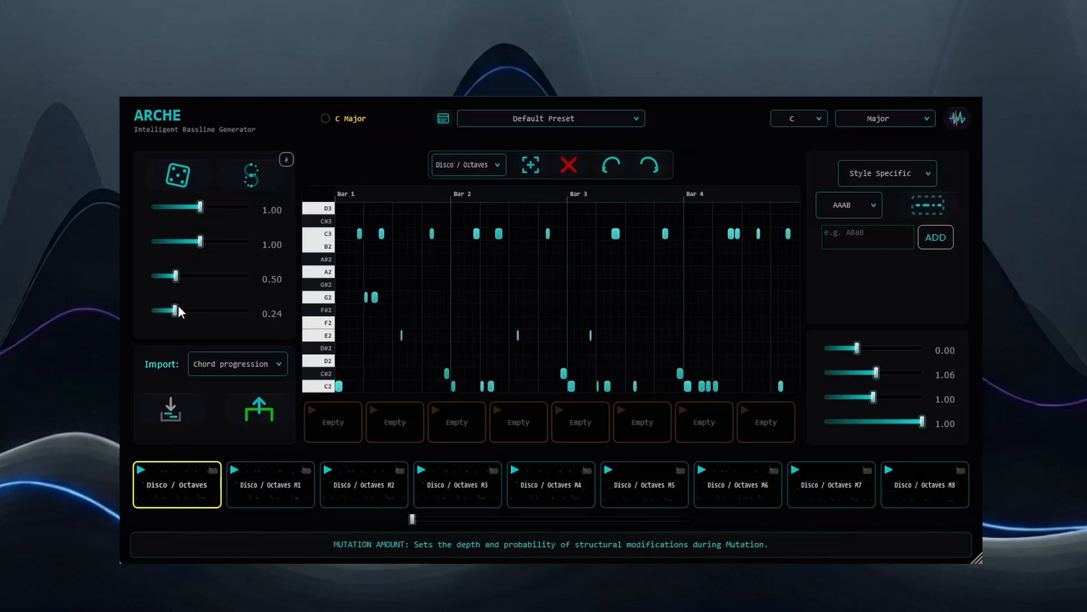
Mutate Disco / Octaves with a mutation amount of 0.56, audition variations M1 to M3 and reselect the original.
left_click_drag(178, 308, 206, 310)
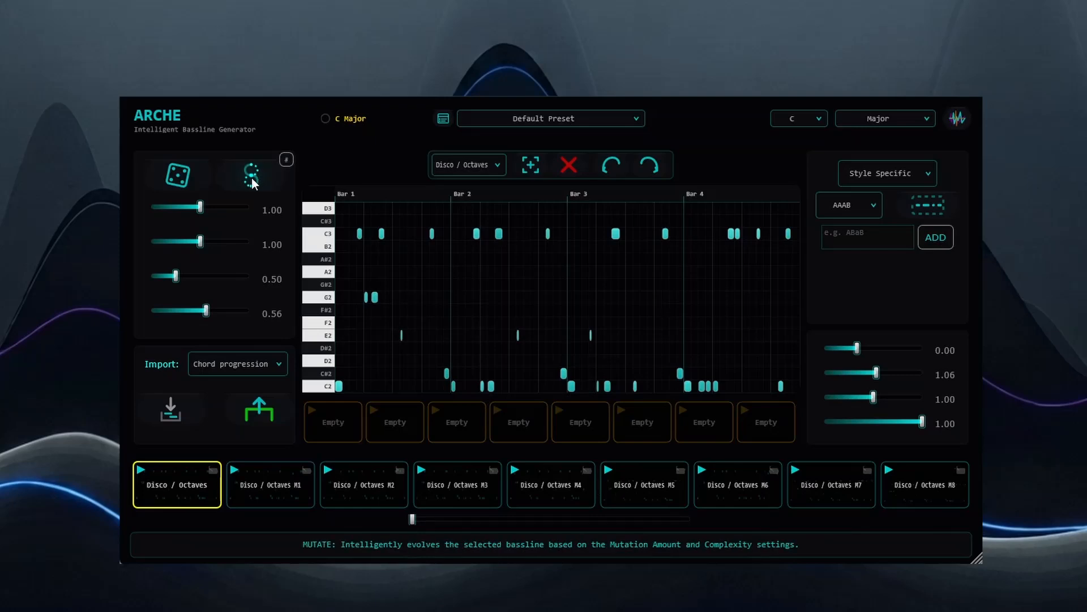
left_click(267, 497)
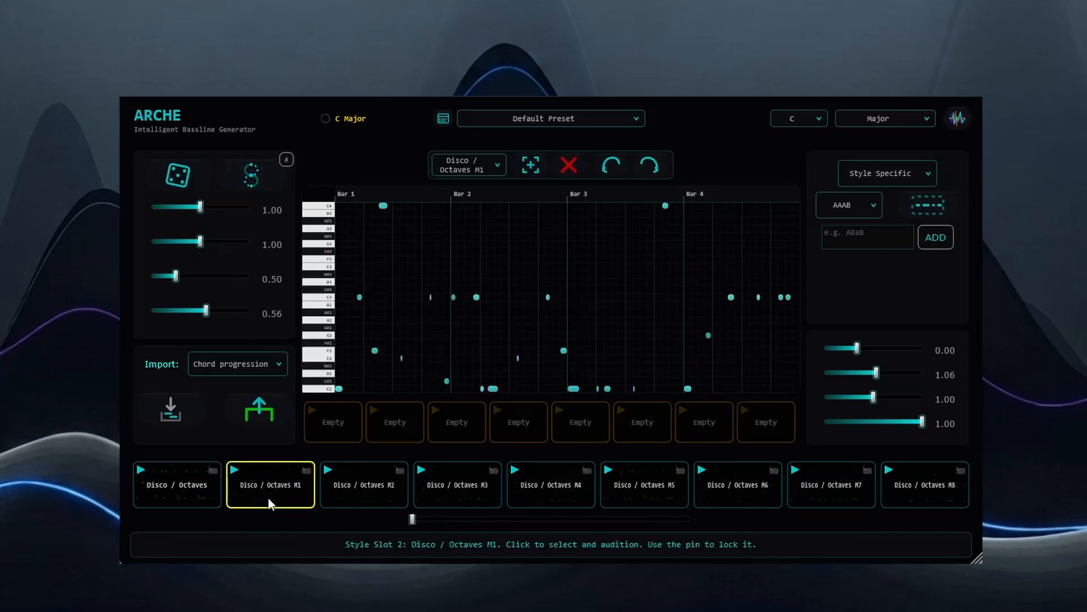
left_click(369, 496)
left_click(450, 494)
left_click(181, 488)
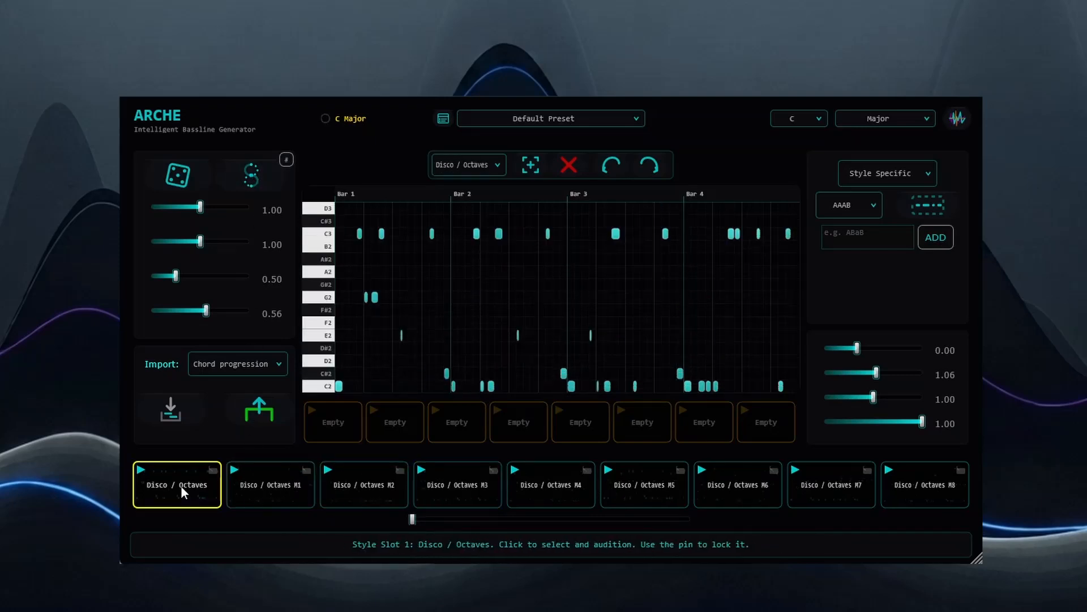
Mutate Disco / Octaves with a mutation amount of 0.83, audition variations M1 to M3 and reselect the original.
left_click_drag(208, 313, 232, 310)
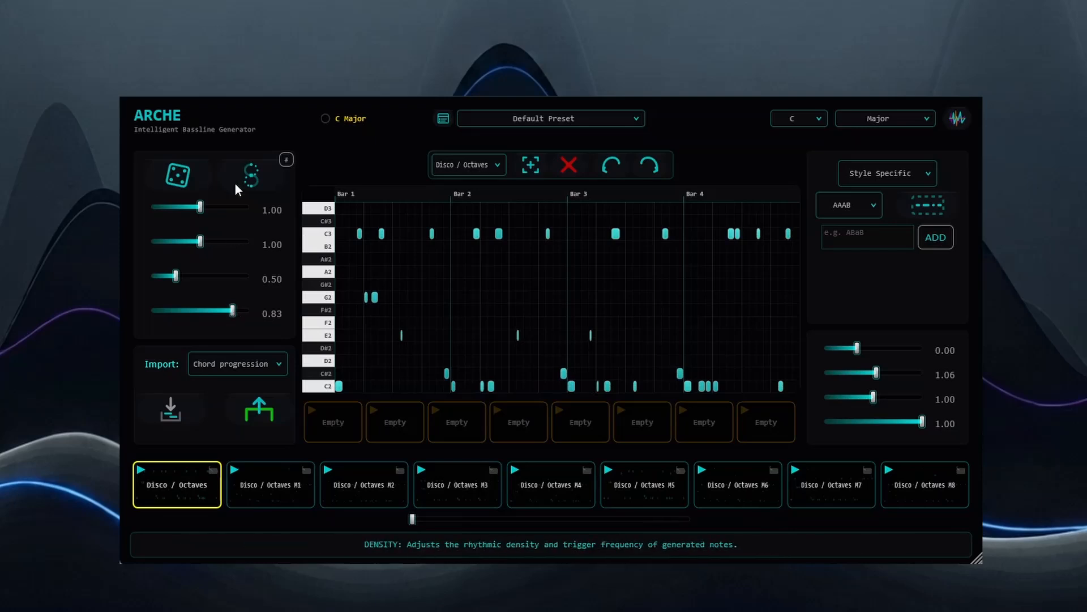
left_click(296, 486)
left_click(376, 497)
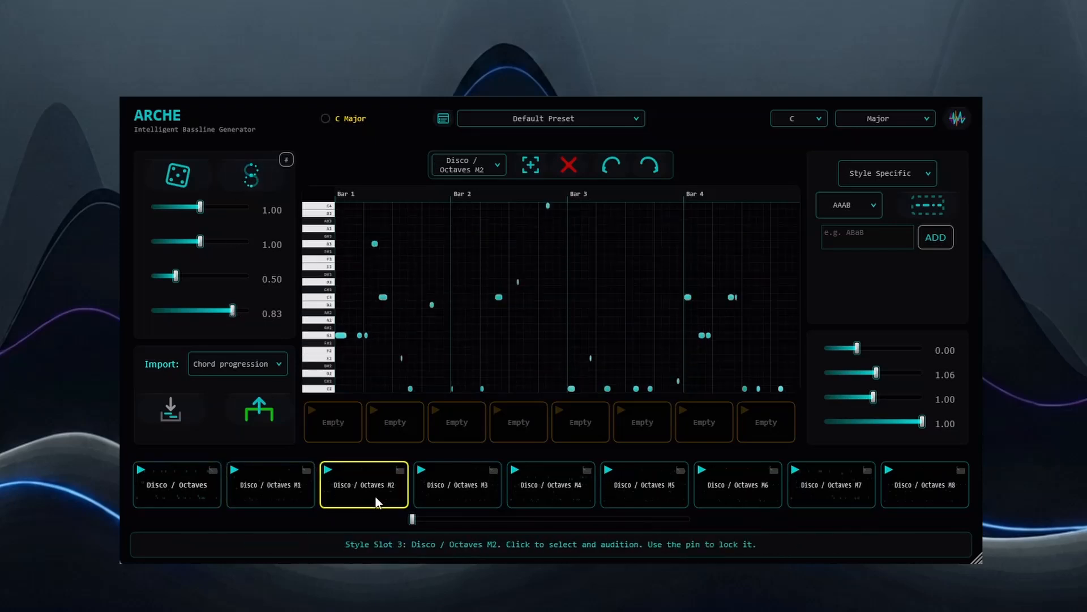
left_click(464, 501)
left_click(185, 489)
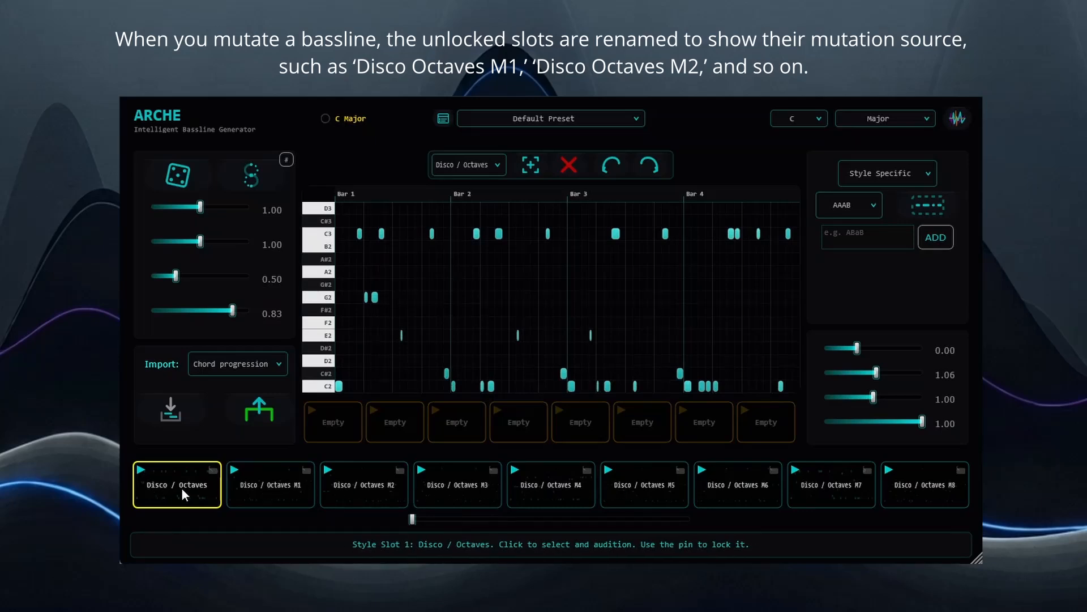
Reset the mutation amount to 0.00 and generate new basslines for all the style slots.
left_click_drag(232, 310, 126, 322)
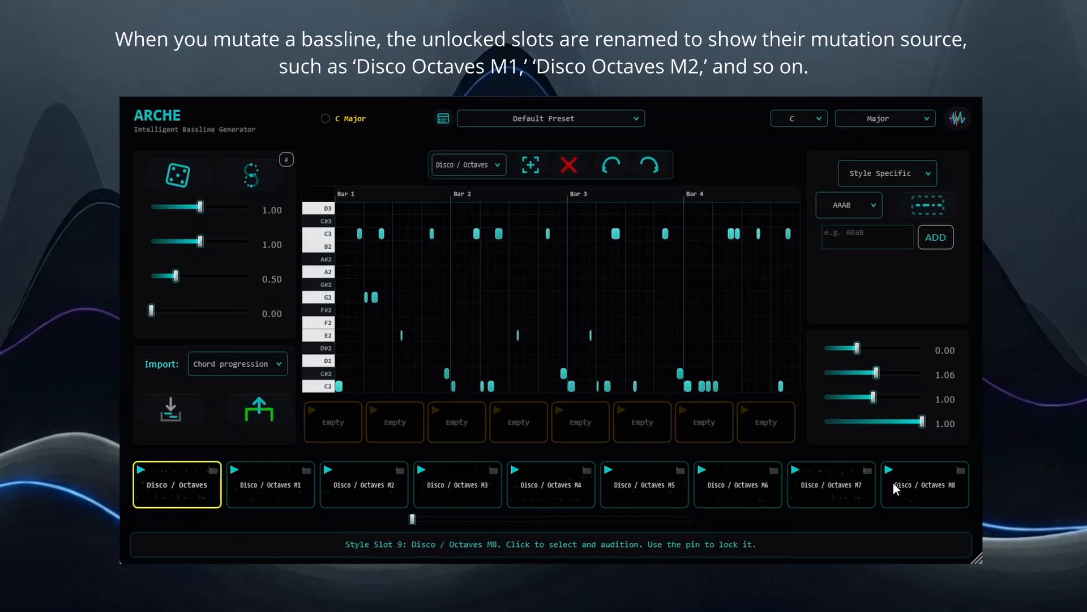
left_click_drag(412, 519, 702, 519)
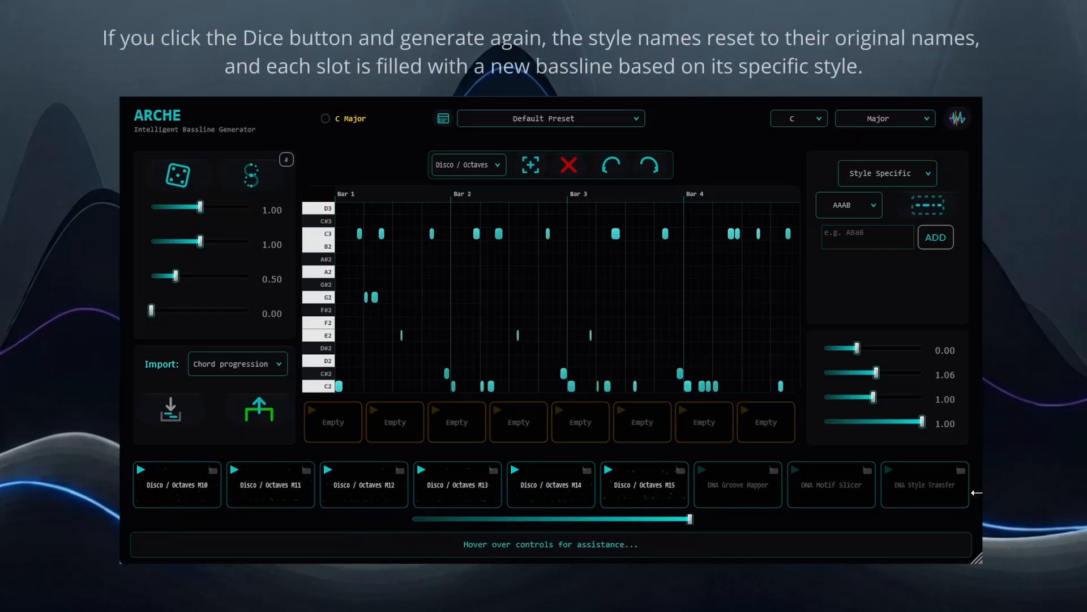
left_click_drag(691, 518, 388, 523)
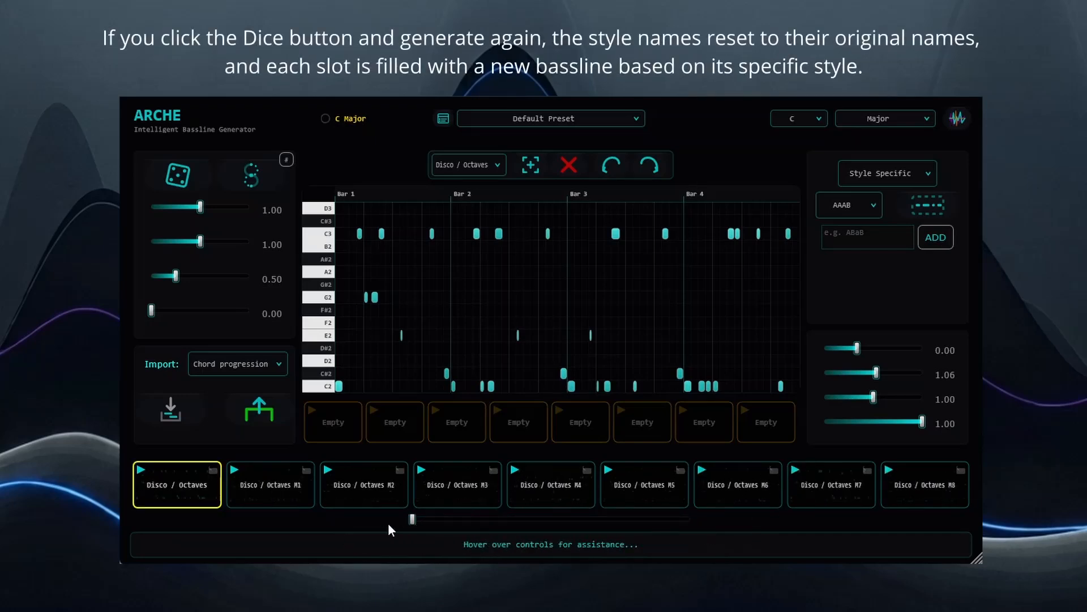
left_click(181, 178)
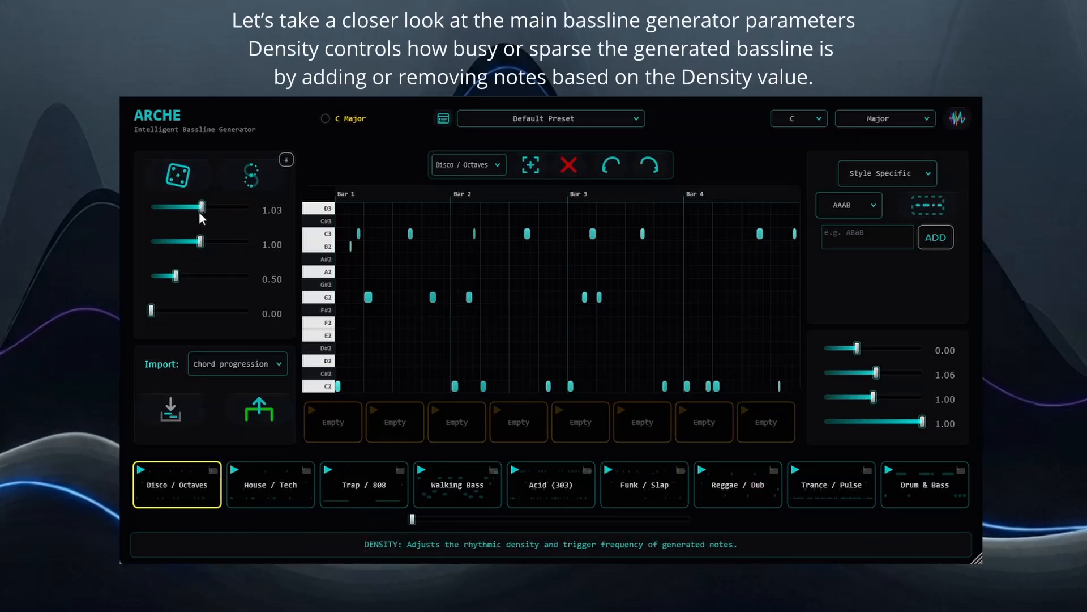
Try the Disco / Octaves bassline with the density raised to 1.84, and restore the density to 1.00.
left_click_drag(199, 211, 242, 211)
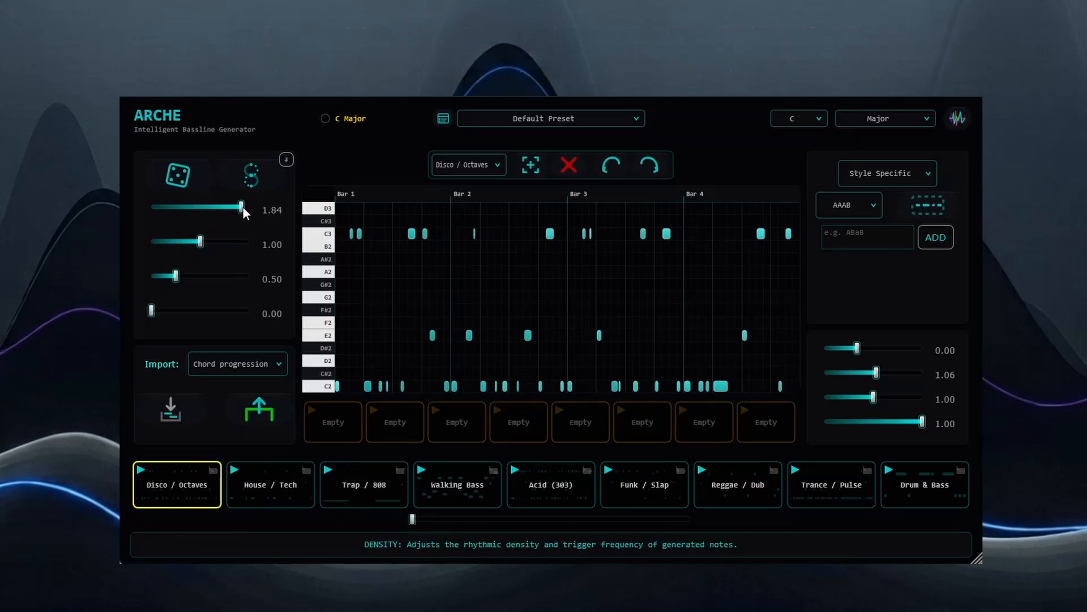
double_click(243, 207)
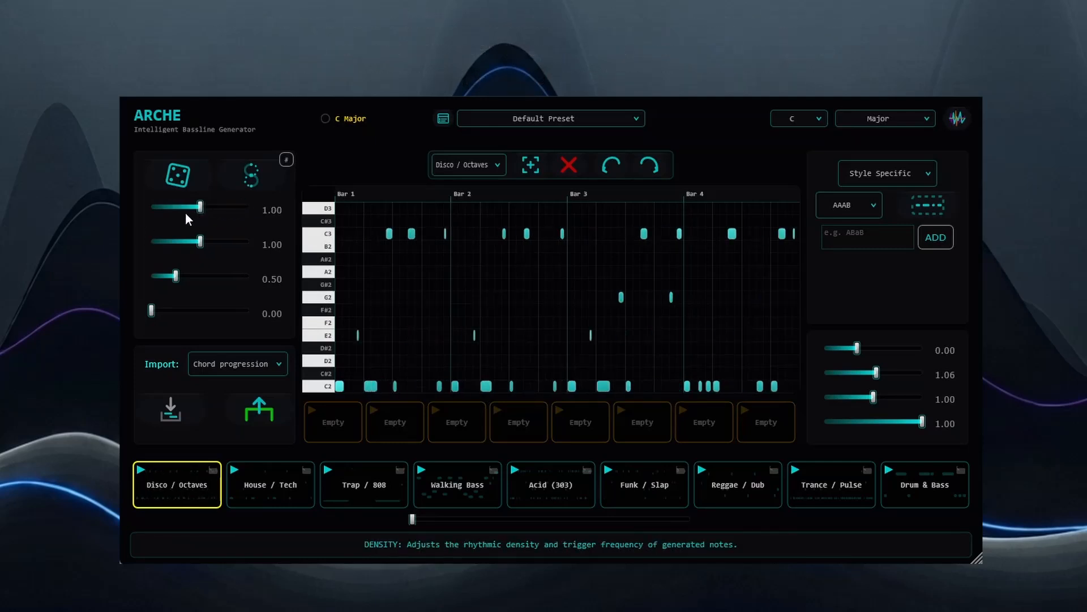
Try the Disco / Octaves bassline with the complexity at 0.41, 0.29 and 1.60, and restore the complexity to 1.00.
mouse_move(201, 242)
left_mouse_down()
mouse_move(162, 243)
mouse_move(232, 240)
mouse_move(202, 242)
left_mouse_up()
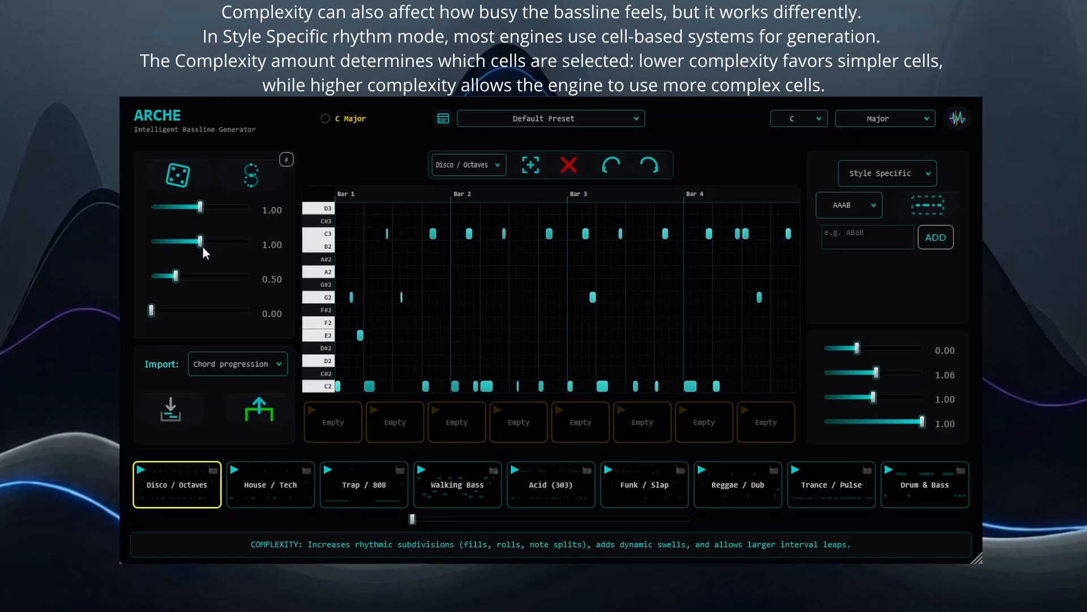
left_click(172, 243)
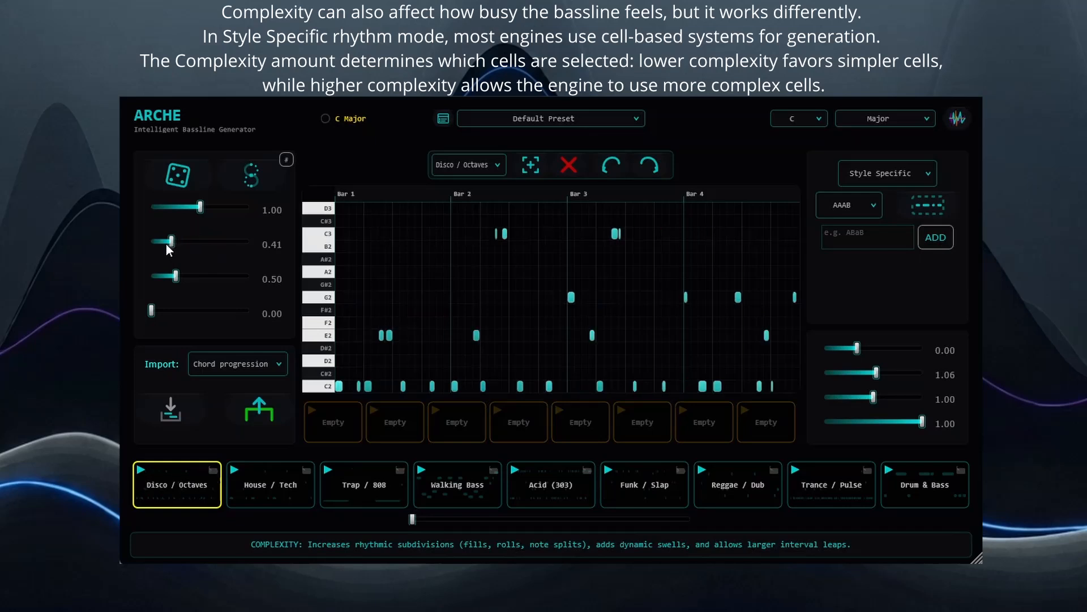
left_click_drag(171, 243, 165, 243)
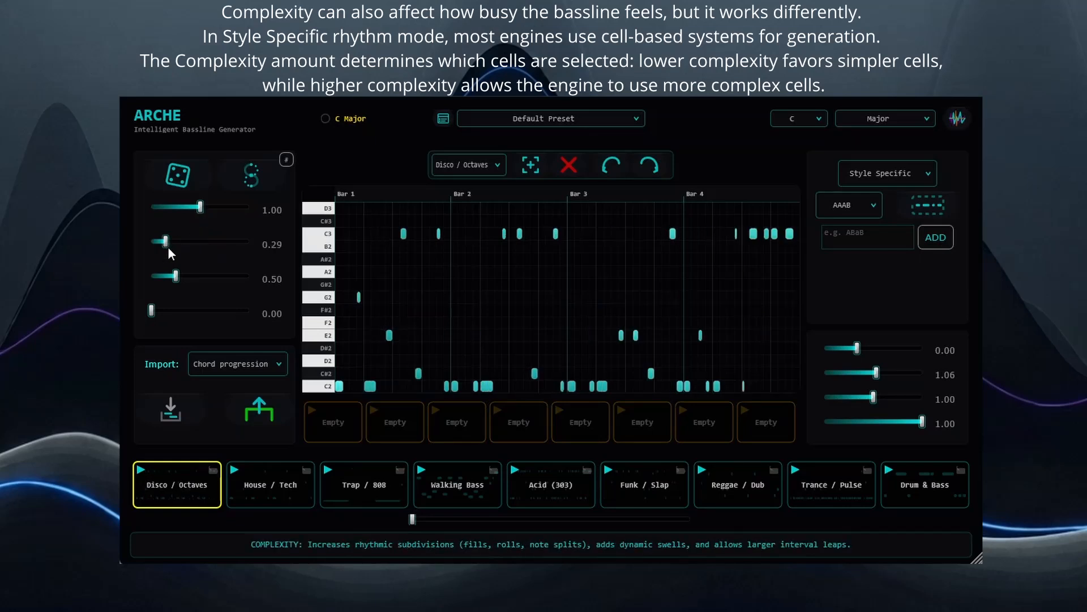
left_click_drag(165, 243, 230, 244)
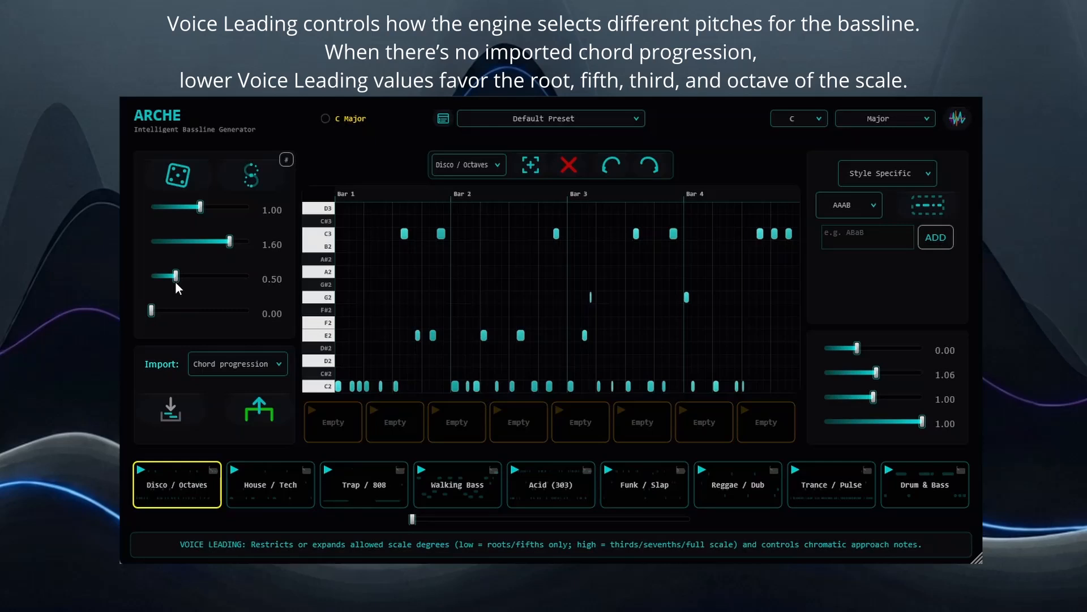
double_click(233, 244)
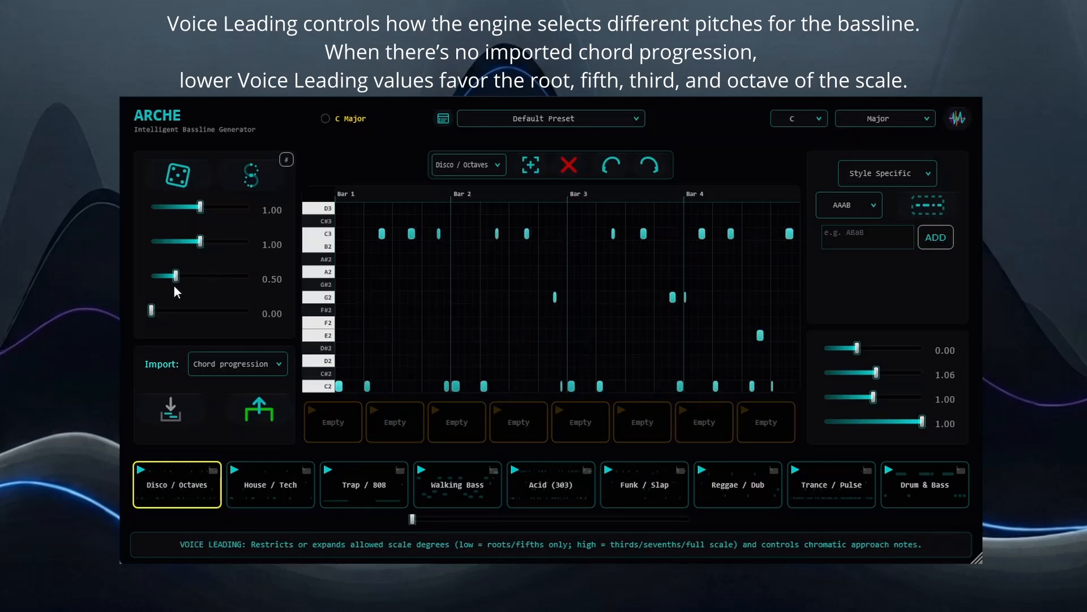
Try voice leading at 0.00, 0.68 and 1.71, generating new basslines for all style slots, and leave it at 1.31.
left_click_drag(178, 274, 148, 279)
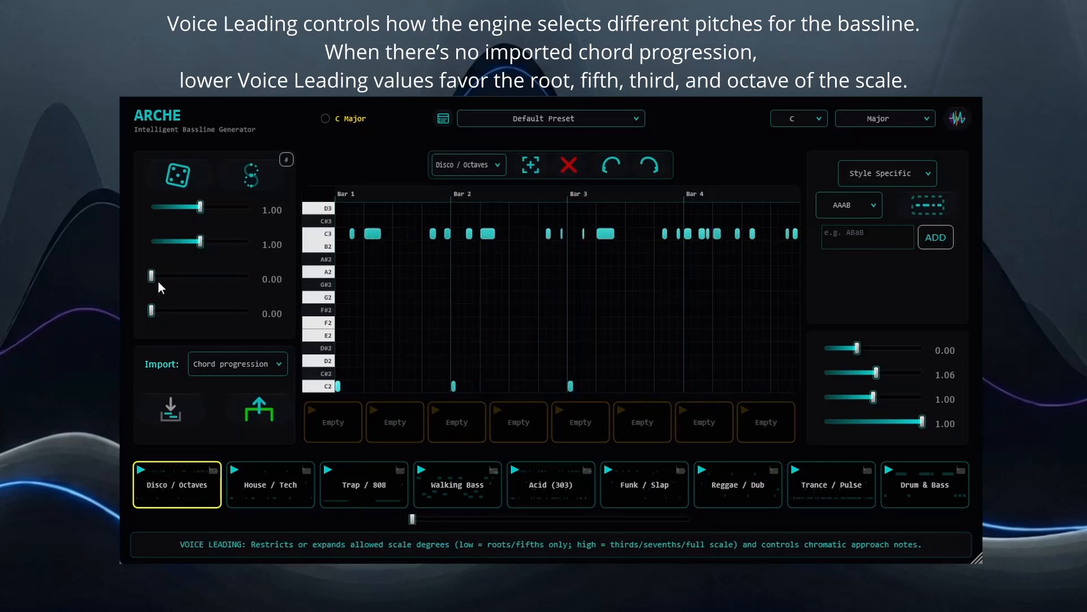
left_click(179, 182)
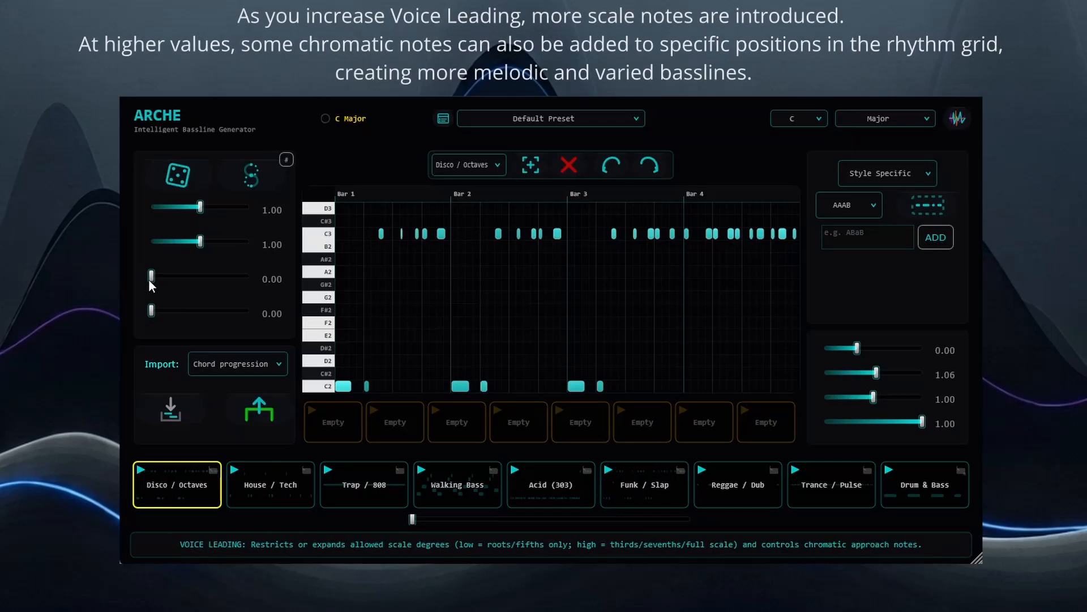
left_click_drag(152, 280, 185, 280)
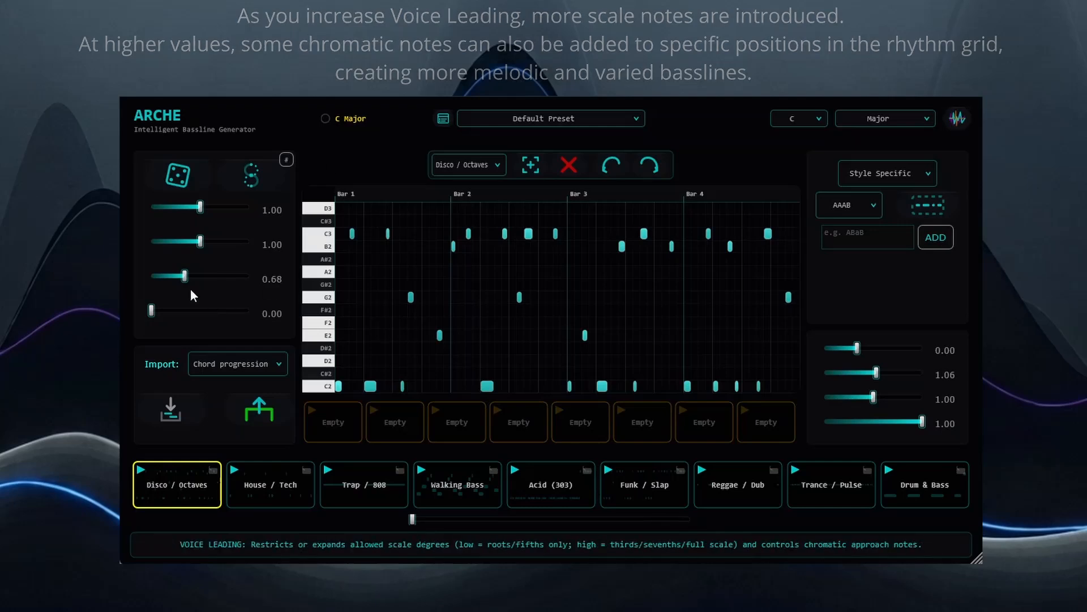
left_click_drag(185, 278, 235, 279)
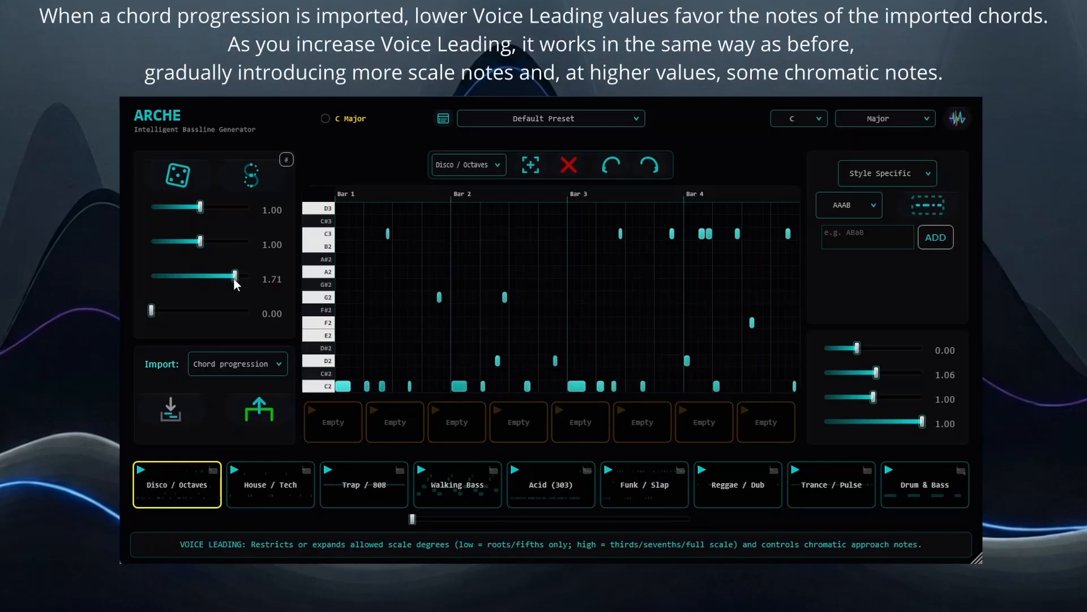
left_click(179, 178)
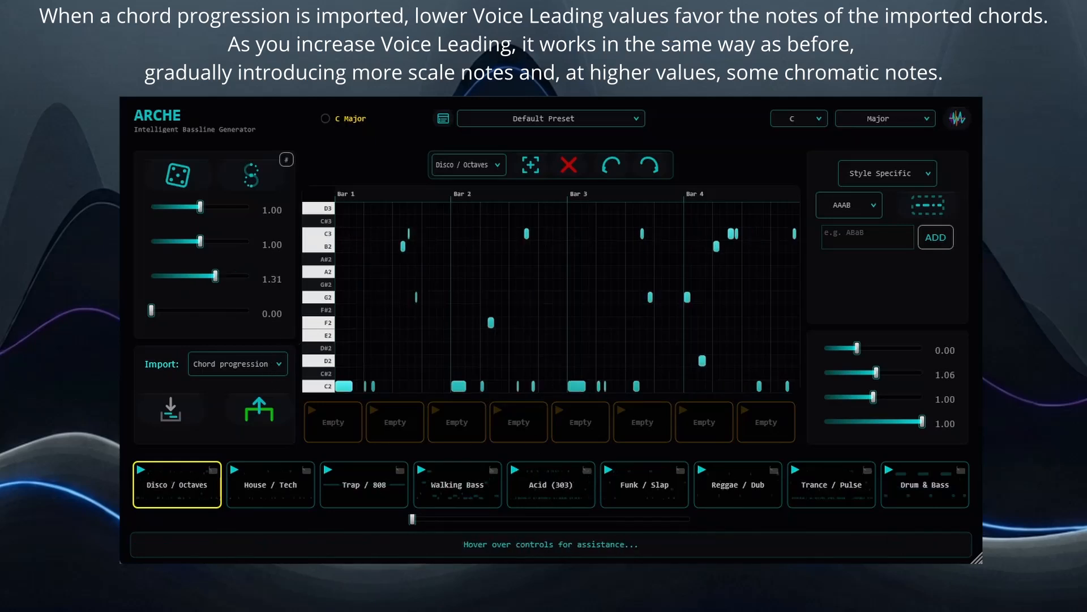
Switch from voice leading to custom intervals and apply the intervals 0 4 7.
left_click(287, 159)
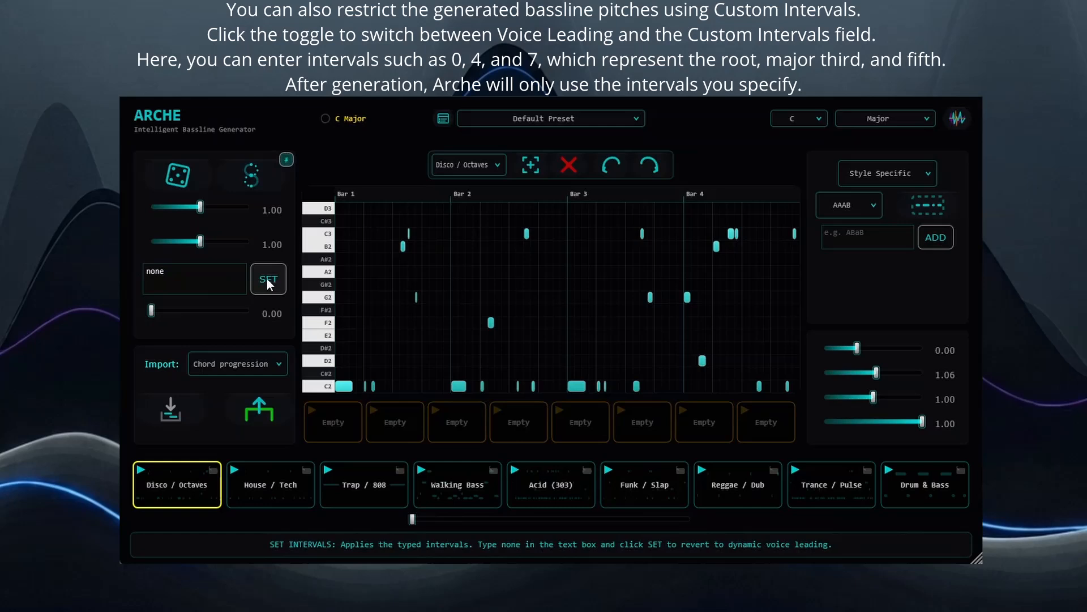
left_click(287, 158)
left_click(288, 159)
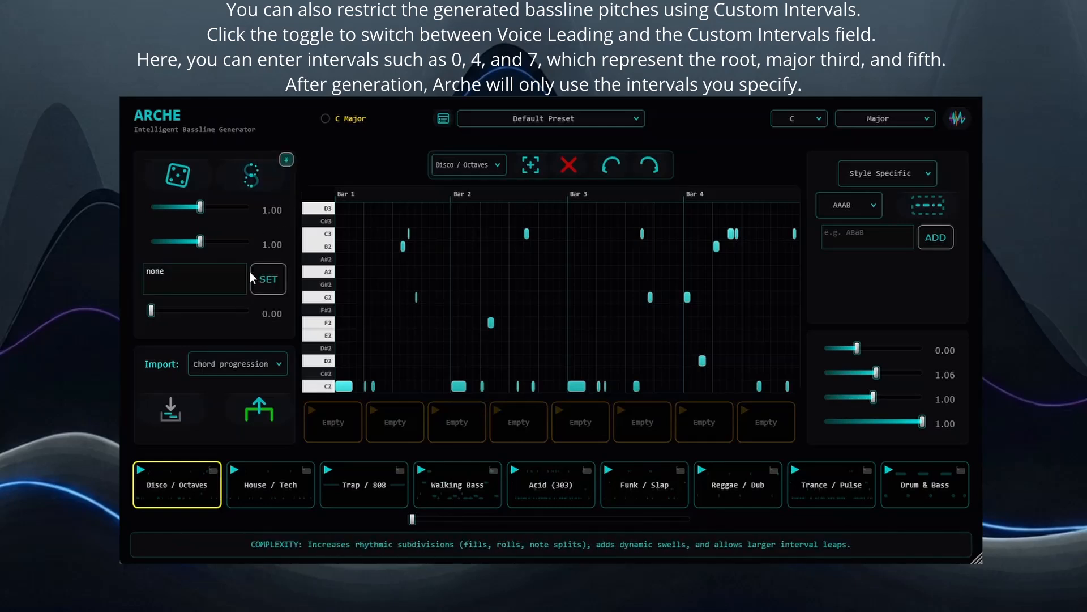
left_click(285, 159)
left_click(287, 159)
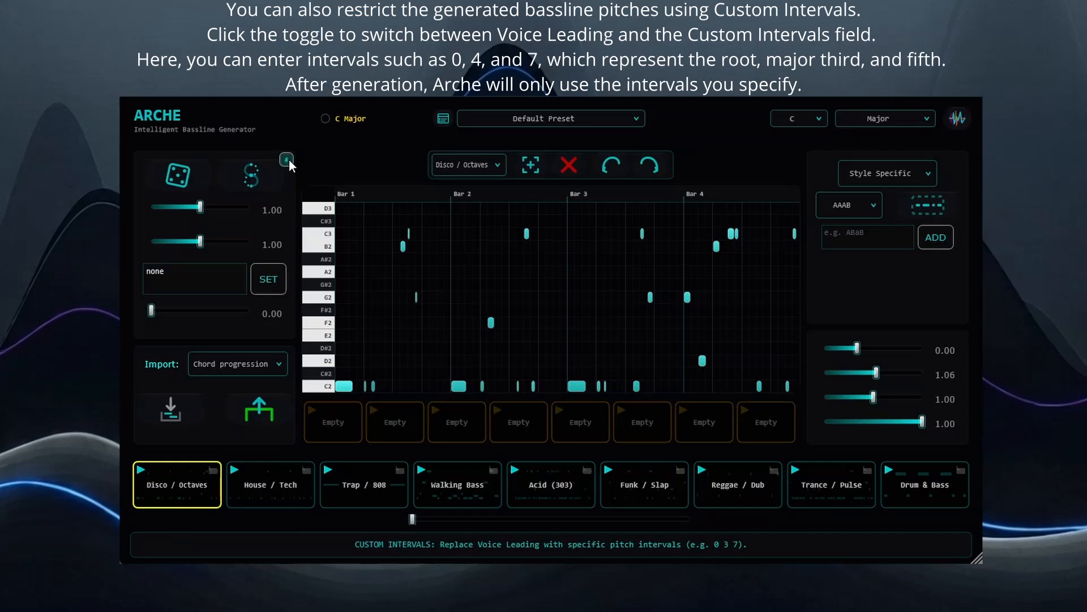
left_click(201, 271)
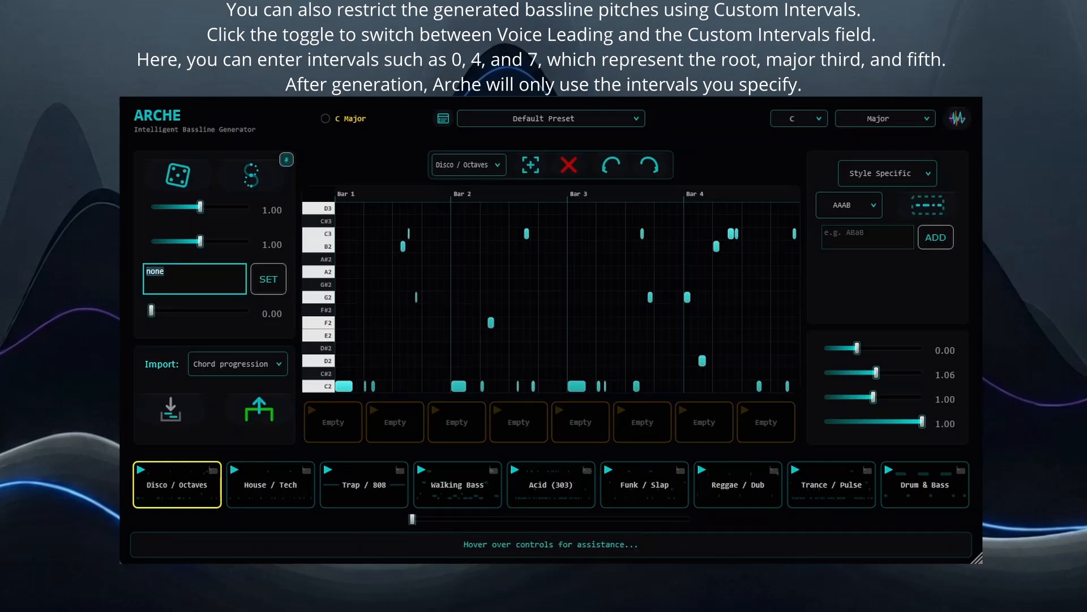
type("0 4 7")
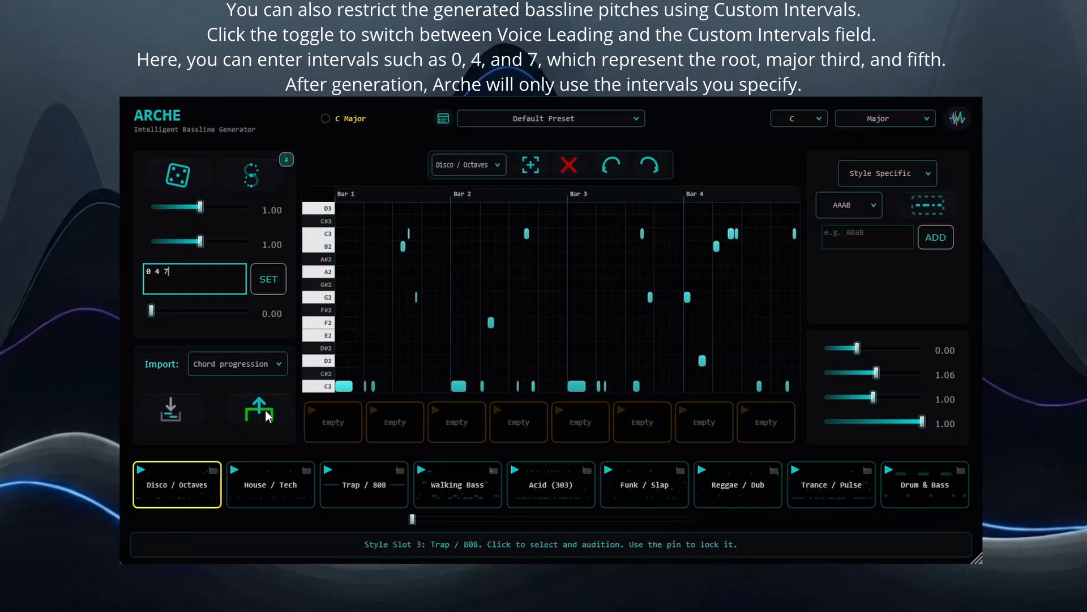
left_click(268, 280)
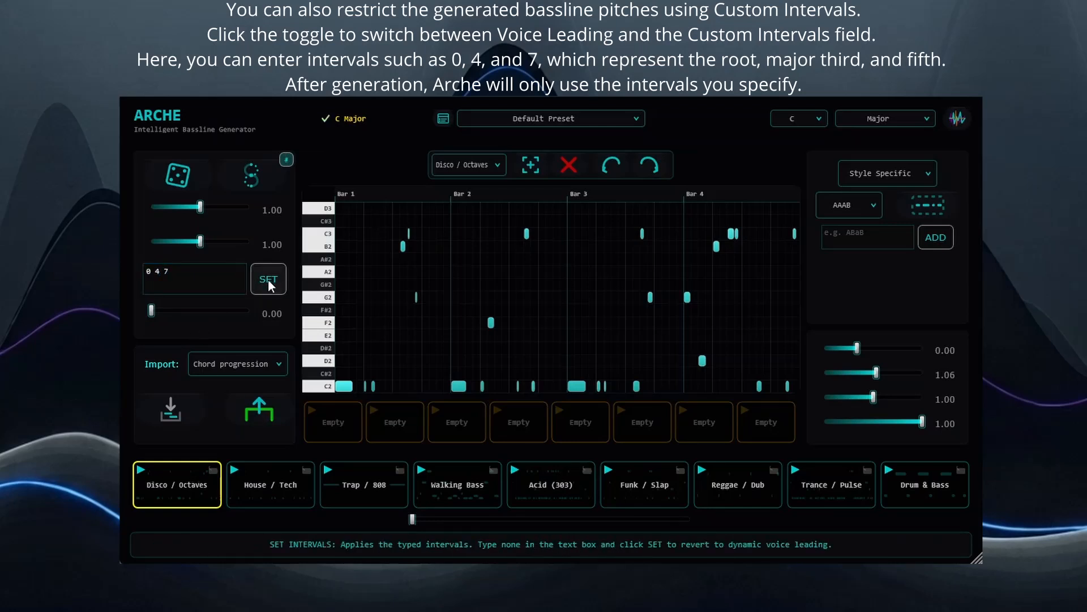
Return to the voice leading control, set it to 0.12 and generate new basslines for all style slots.
left_click(287, 159)
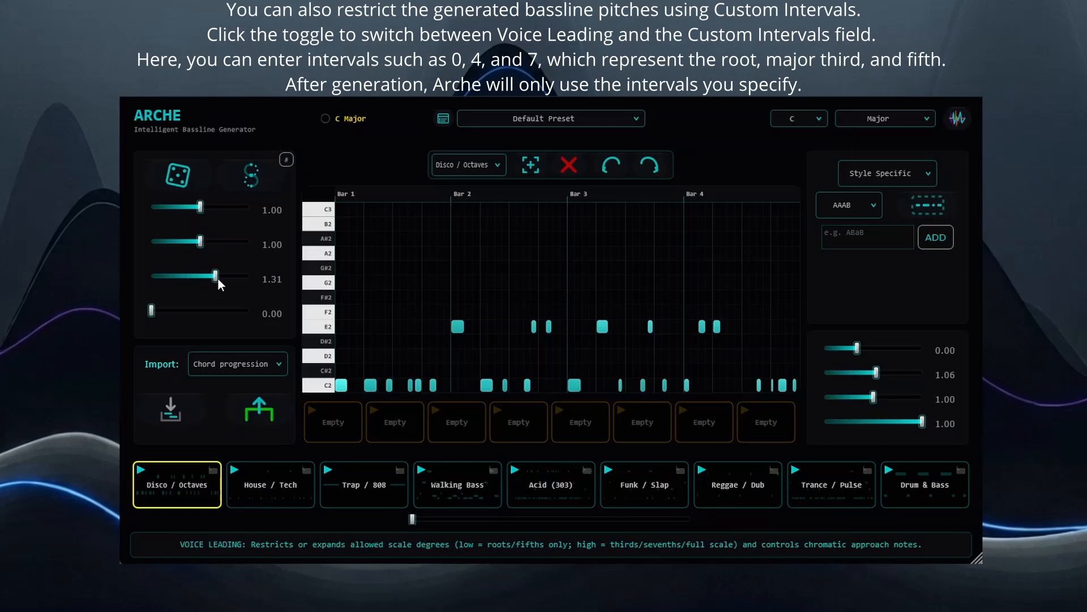
left_click_drag(217, 278, 157, 279)
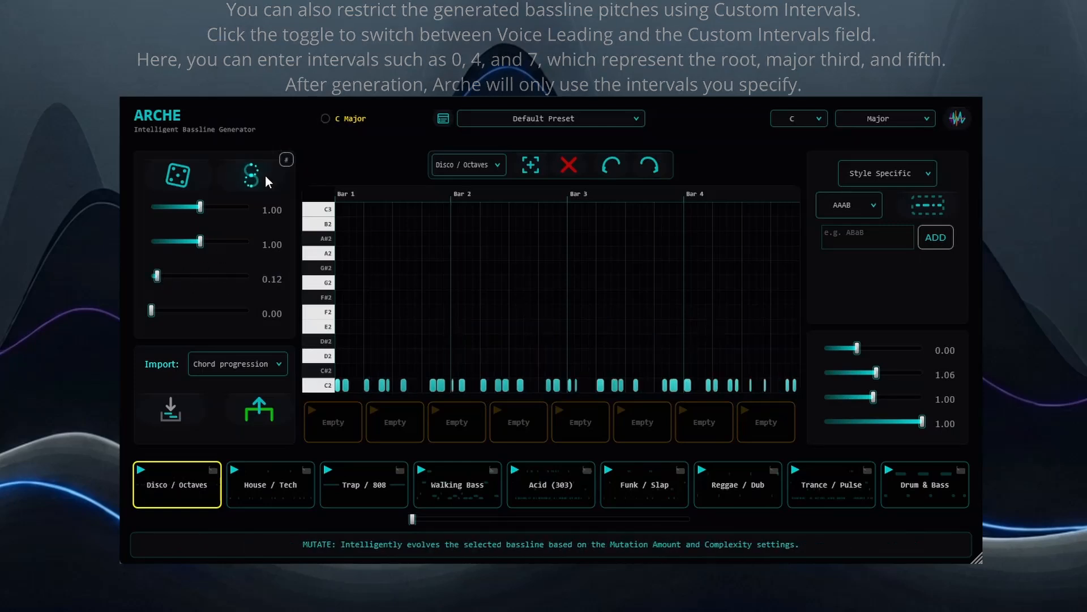
left_click(178, 175)
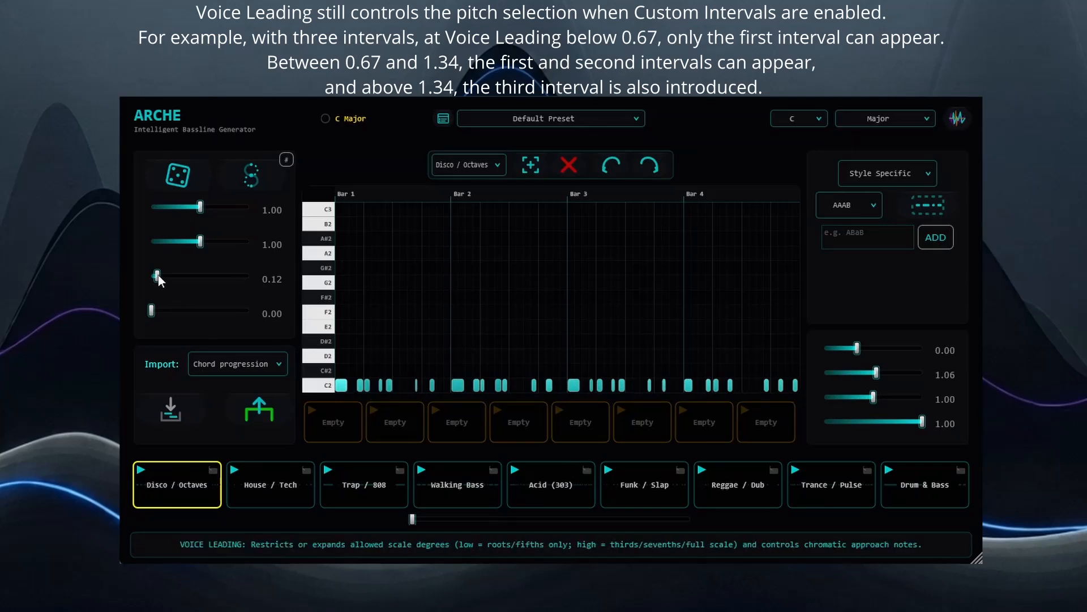
Set the voice leading to 0.88 for the Disco / Octaves bassline and check the entered custom intervals.
left_click_drag(158, 274, 194, 277)
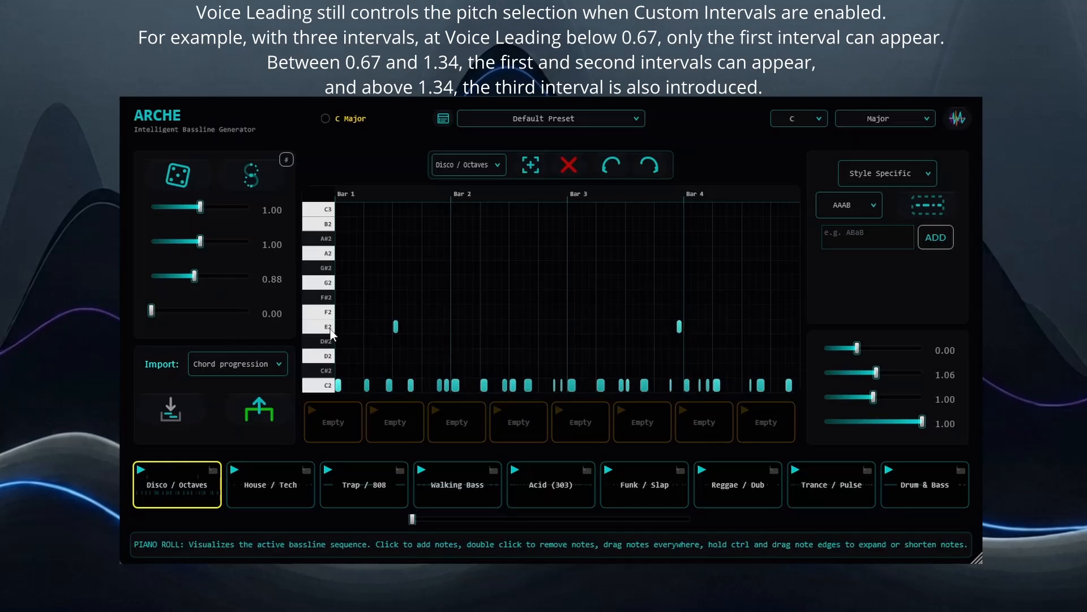
left_click(287, 160)
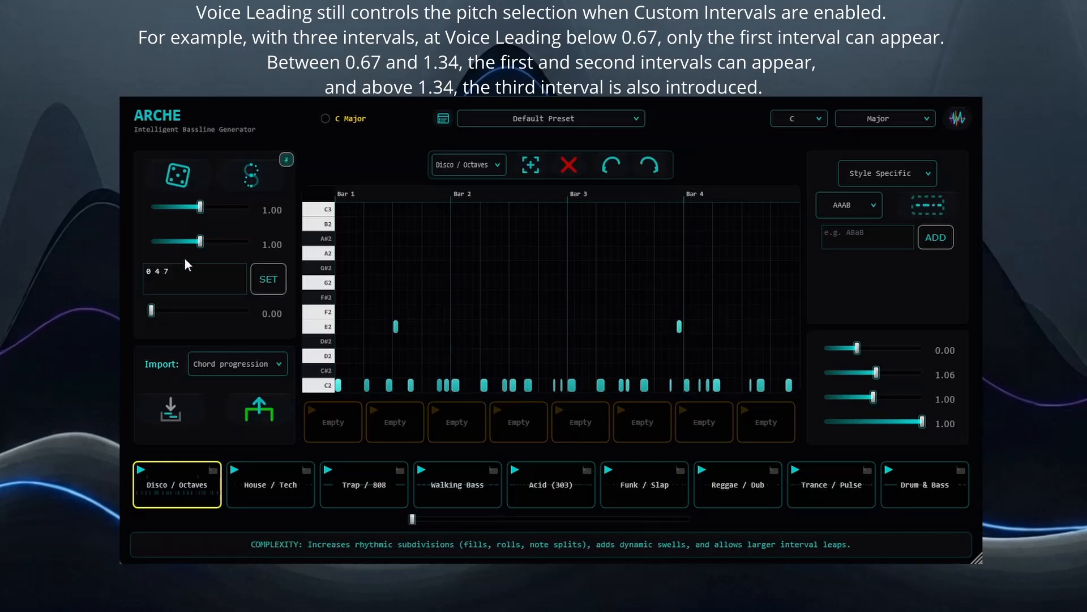
left_click(287, 161)
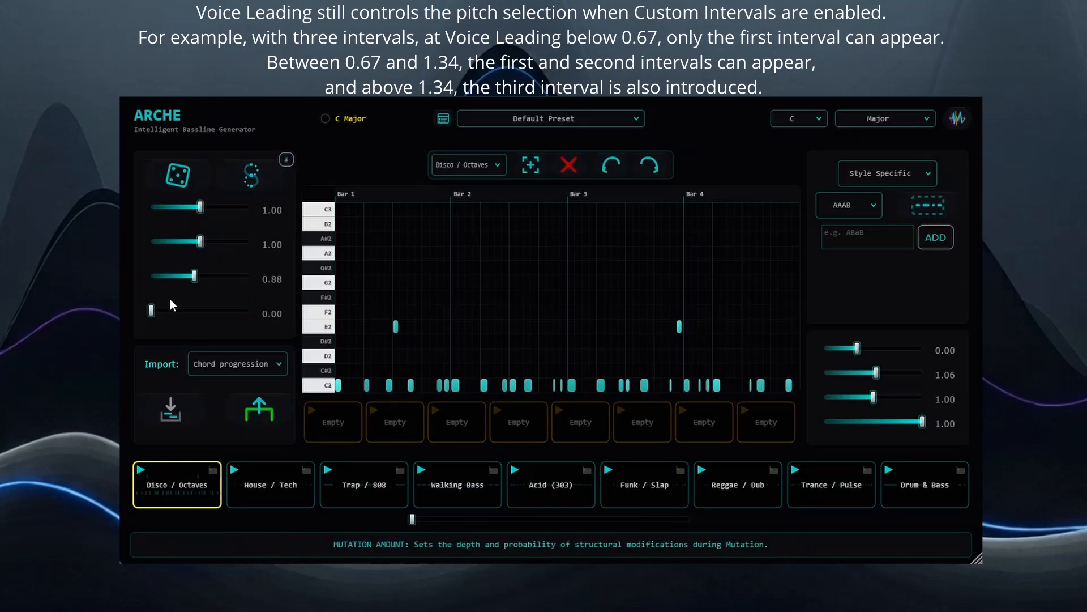
Set the voice leading to 1.72 and generate new basslines for all style slots twice.
left_click_drag(200, 277, 236, 276)
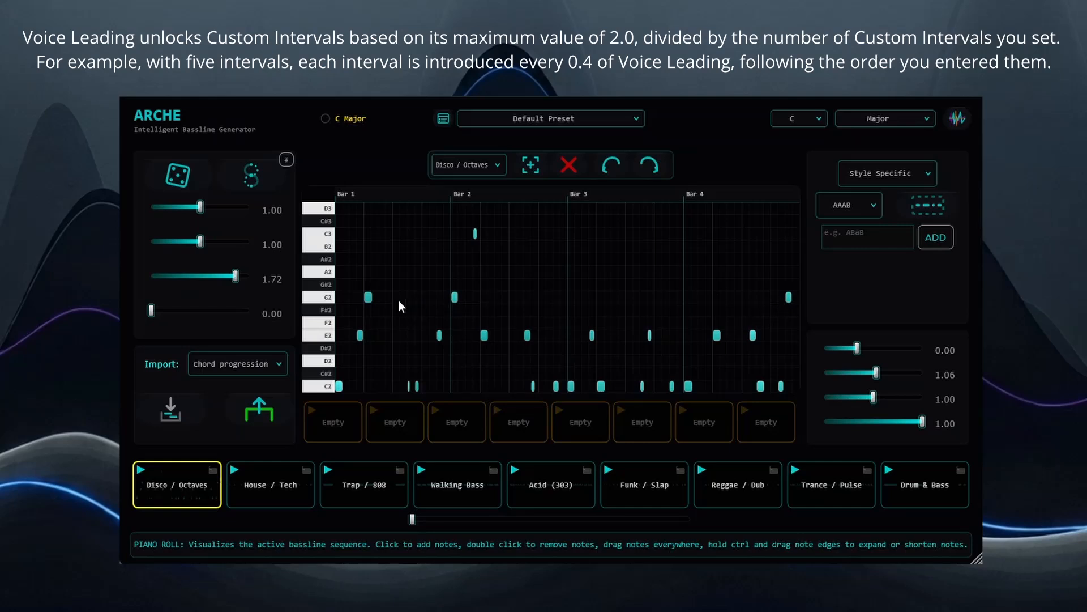
left_click(185, 179)
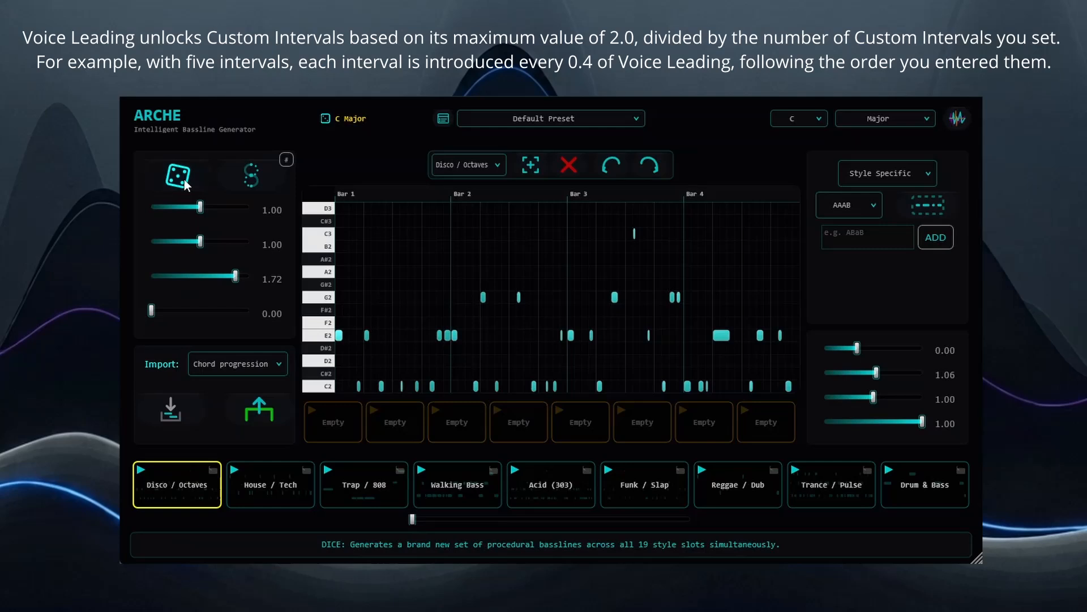
left_click(185, 179)
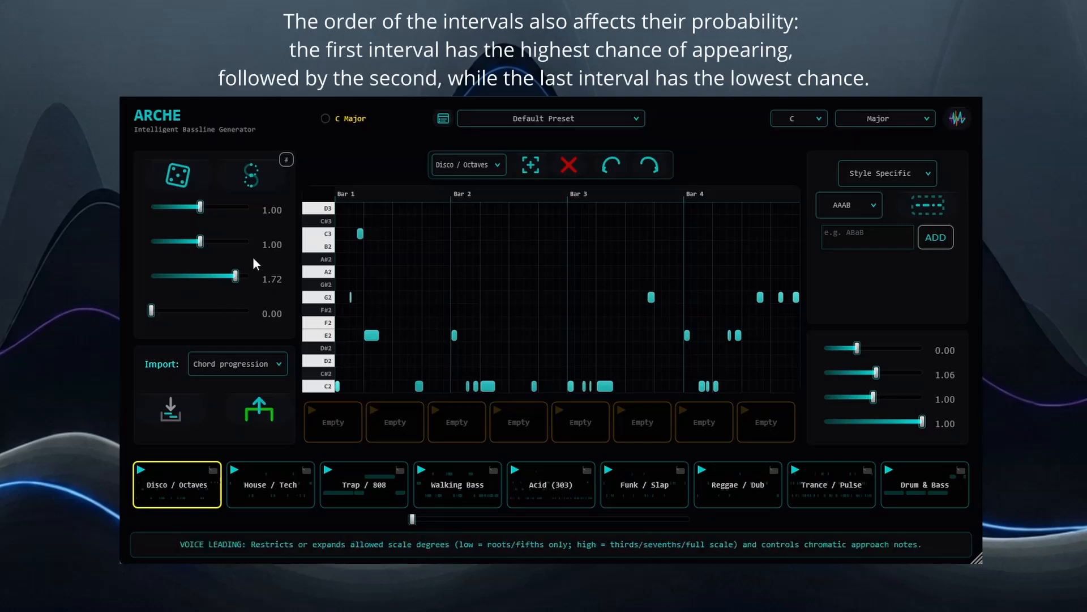
Extend the custom intervals to 0 2 4 7 and apply them.
left_click(287, 160)
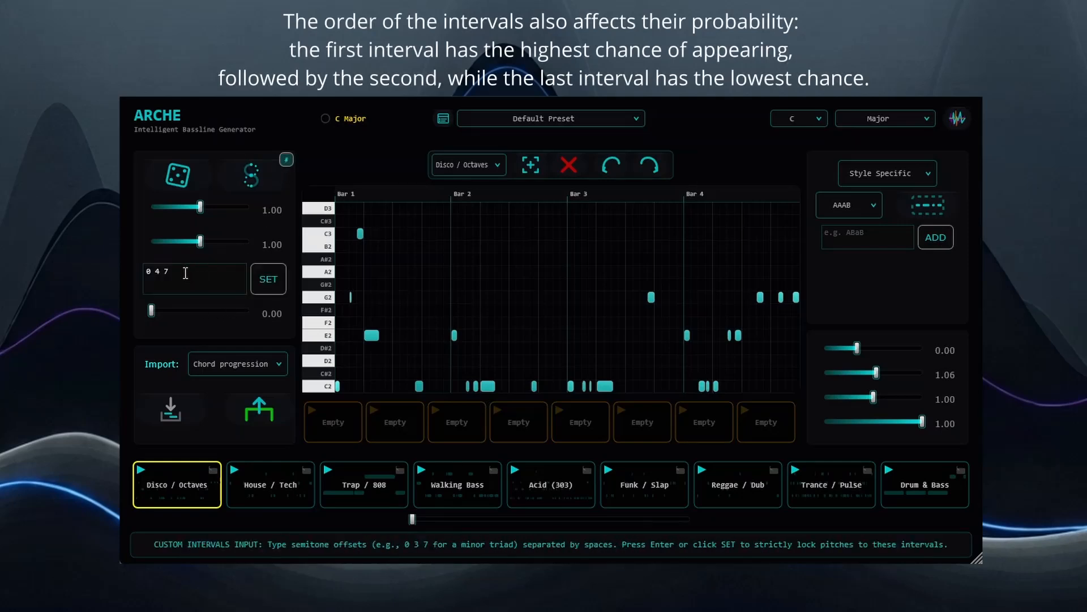
left_click_drag(185, 274, 156, 270)
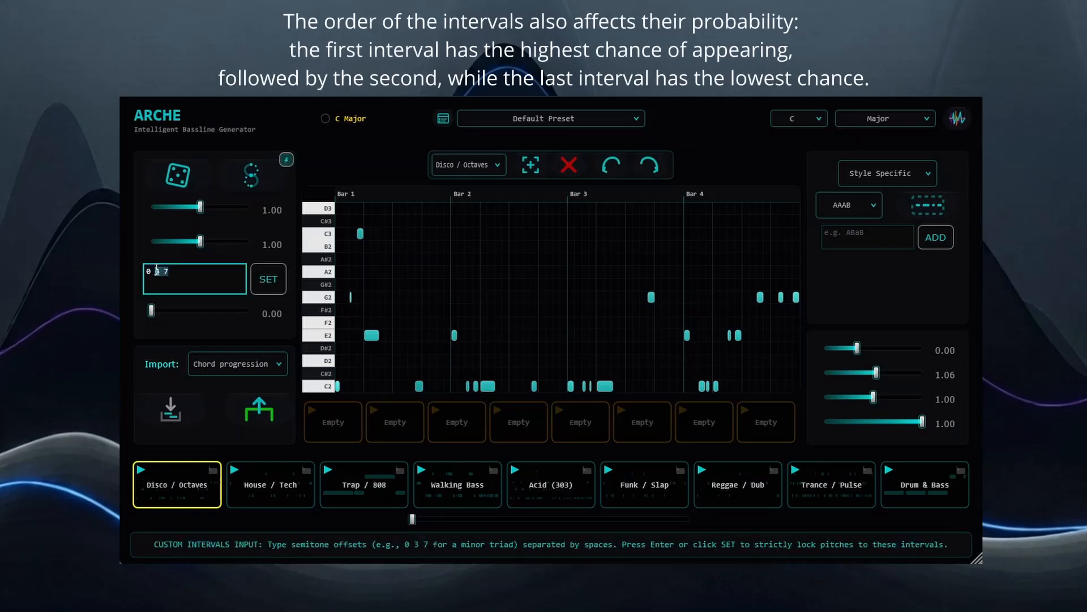
type("2 ")
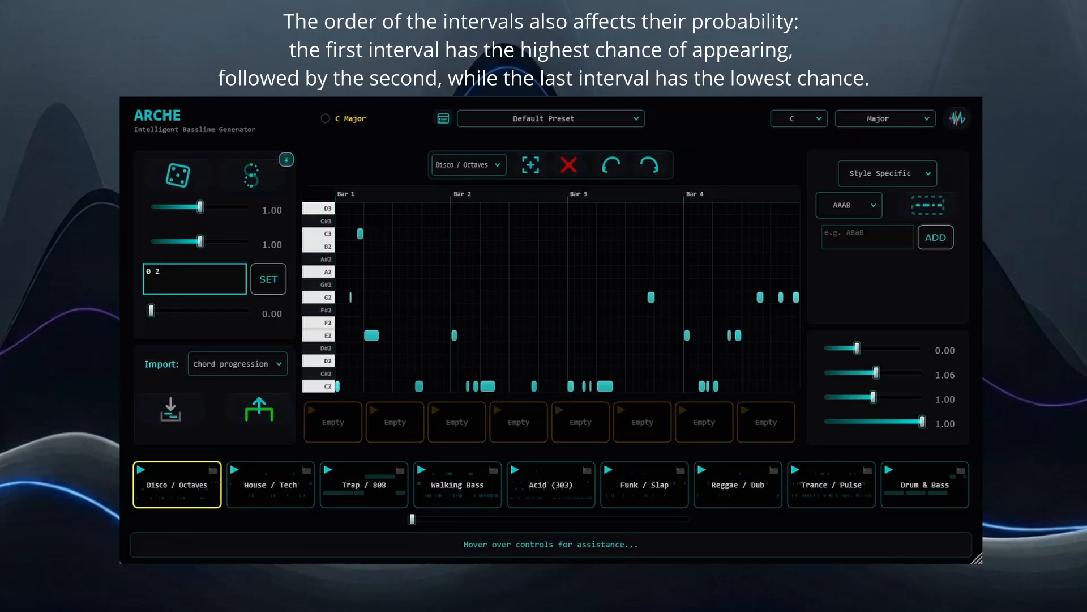
type("4 7")
key("Return")
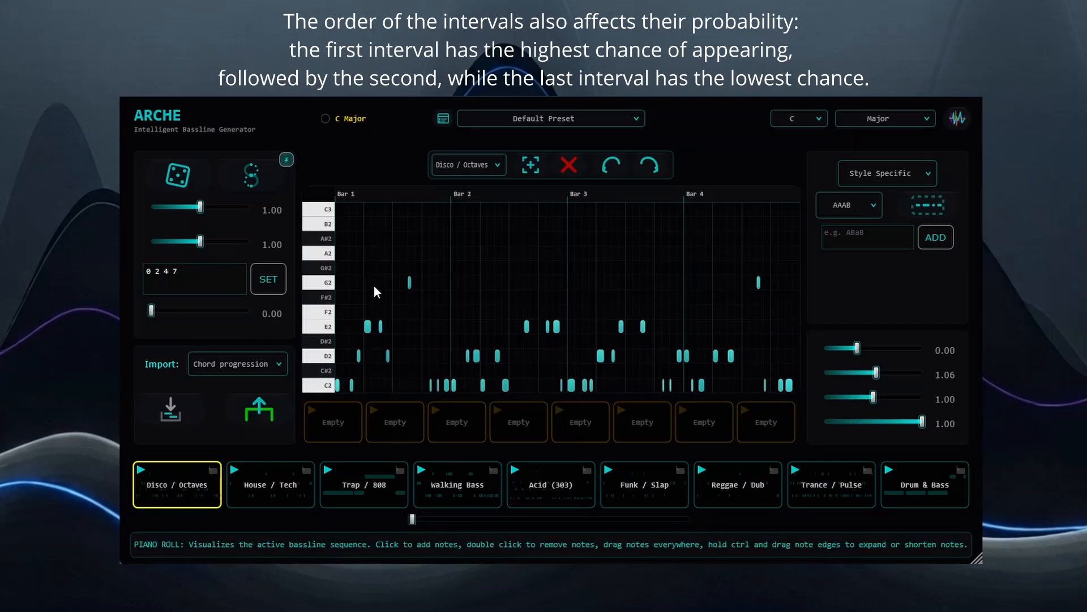
Replace the custom intervals with 4 7 0 and apply them to the Disco / Octaves bassline.
left_click(192, 277)
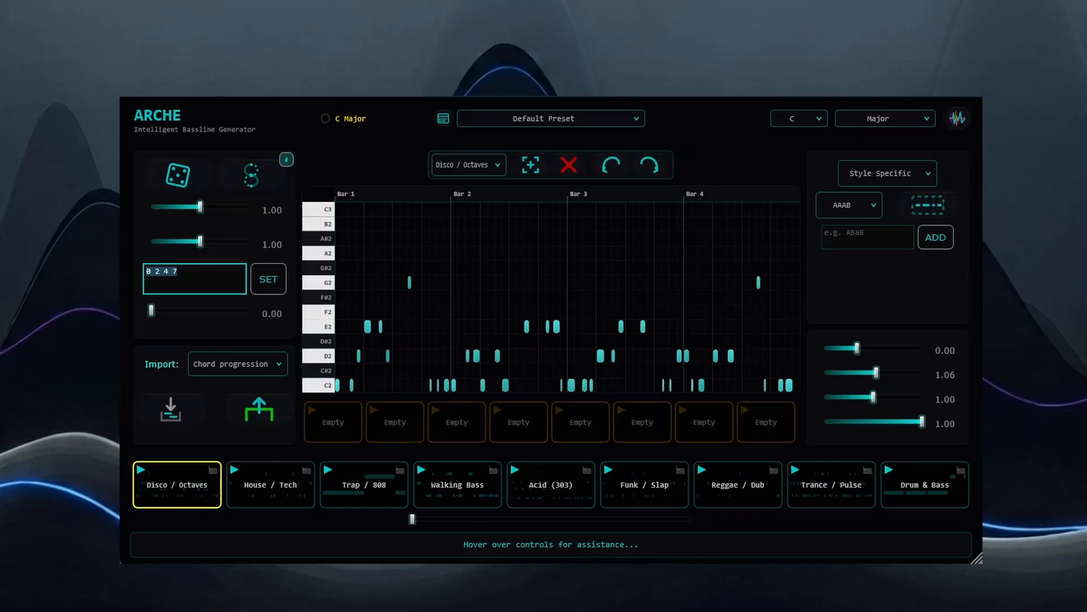
type("4 7 0")
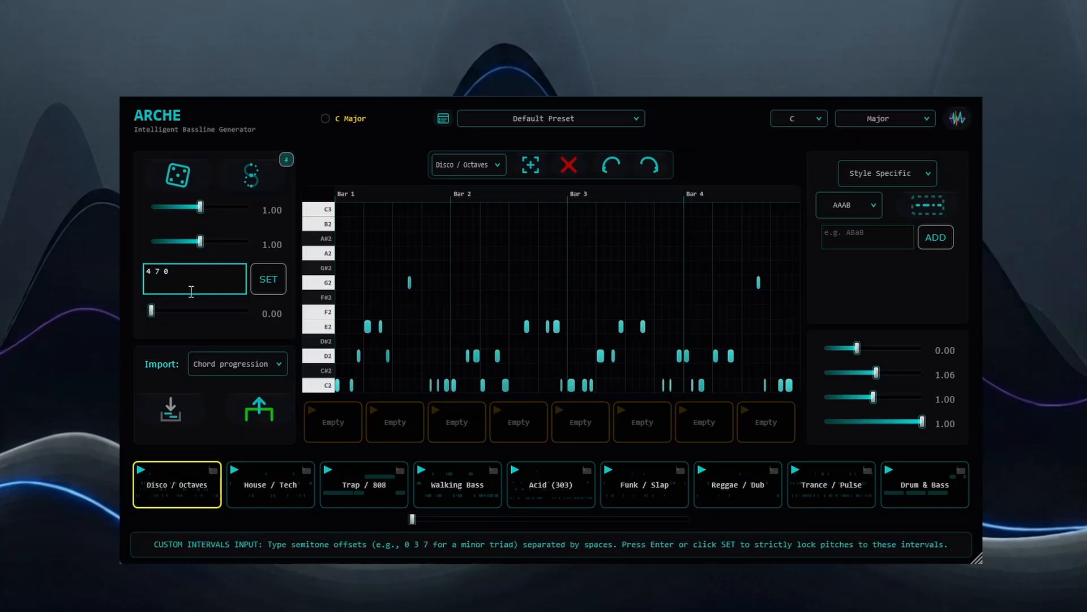
left_click(271, 292)
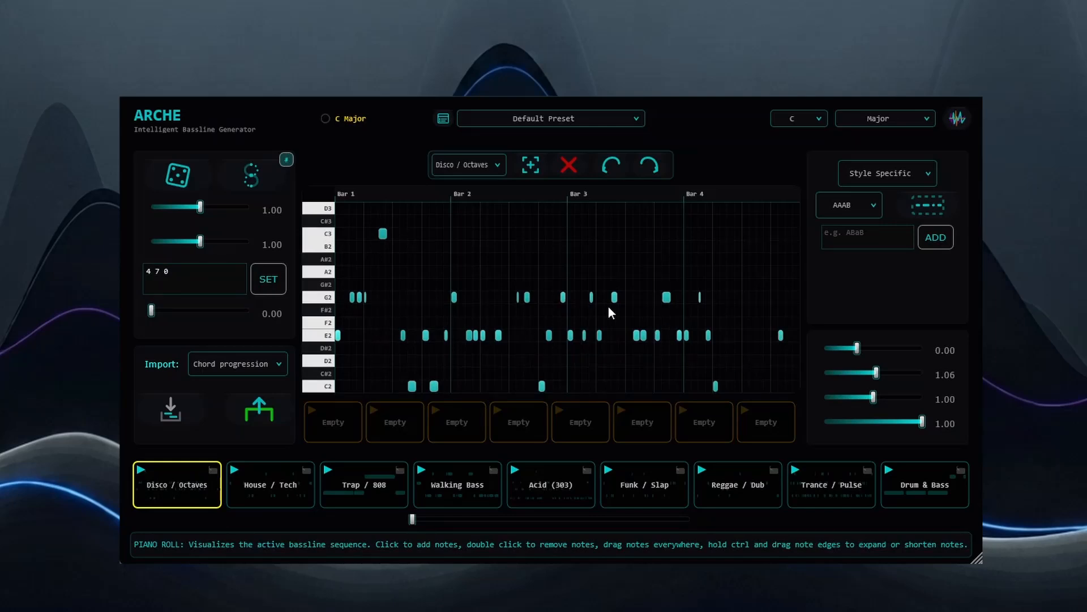
Return to the voice leading control and set it to 1.38.
left_click(287, 160)
left_click_drag(232, 274, 219, 274)
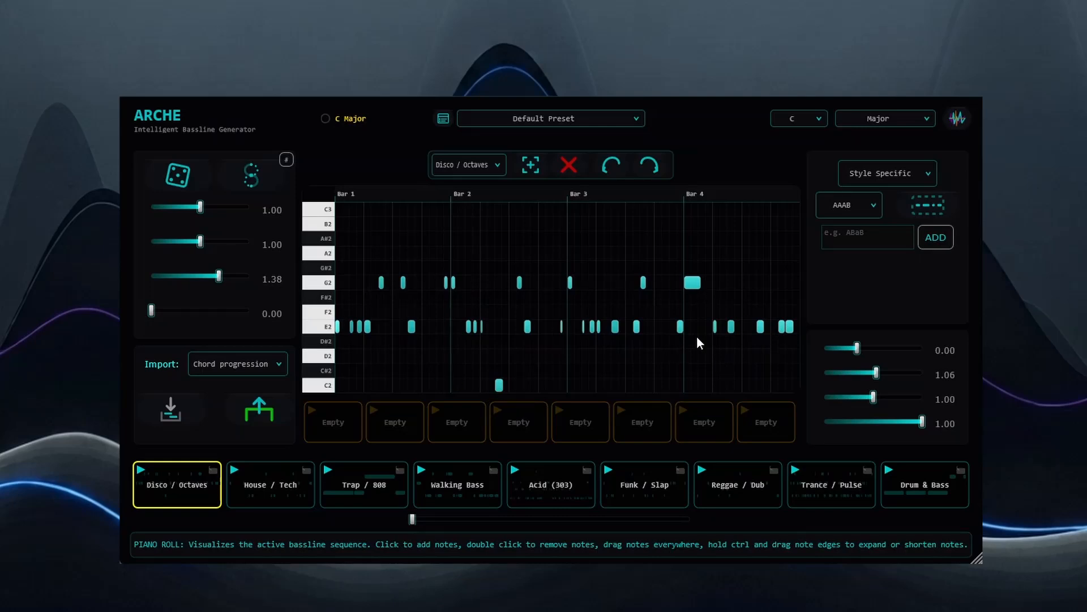
Examine the custom intervals entry that replaces voice leading, including its interval text, and return to the voice leading control.
left_click(287, 161)
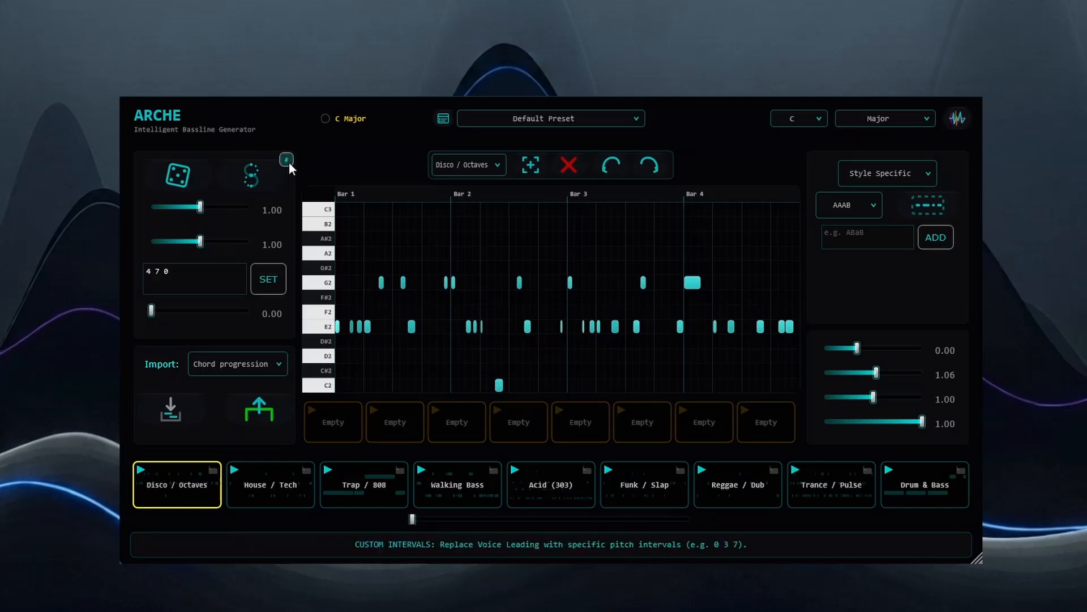
left_click(150, 275)
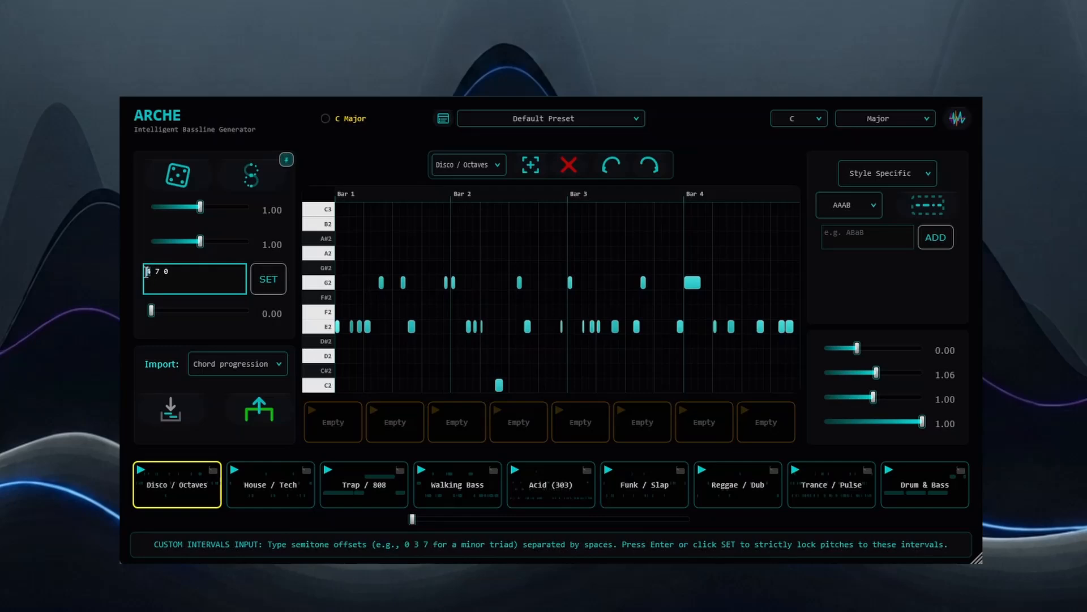
double_click(158, 272)
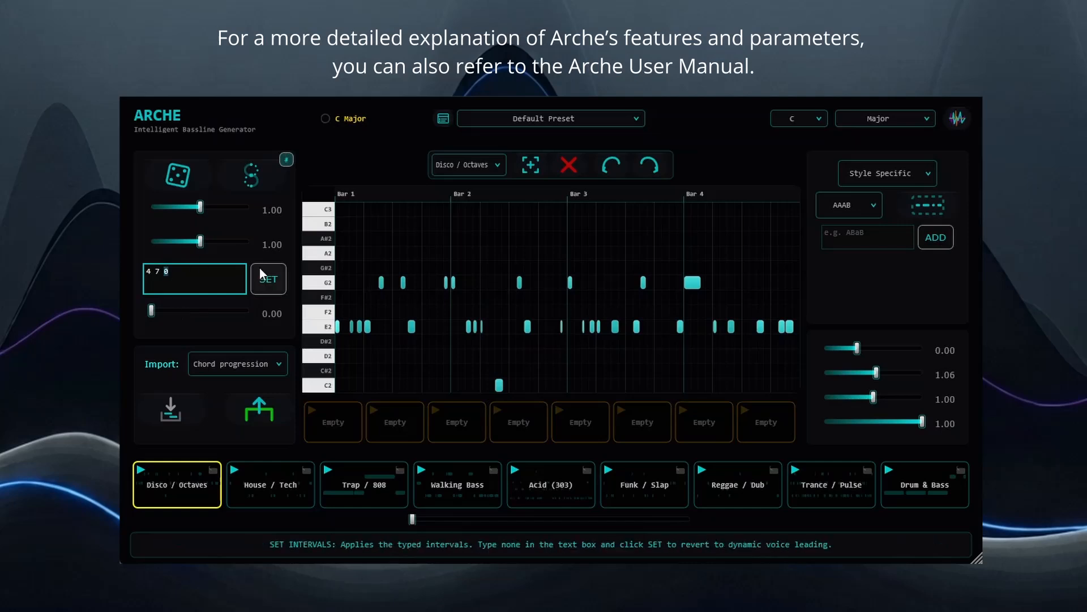
left_click(286, 160)
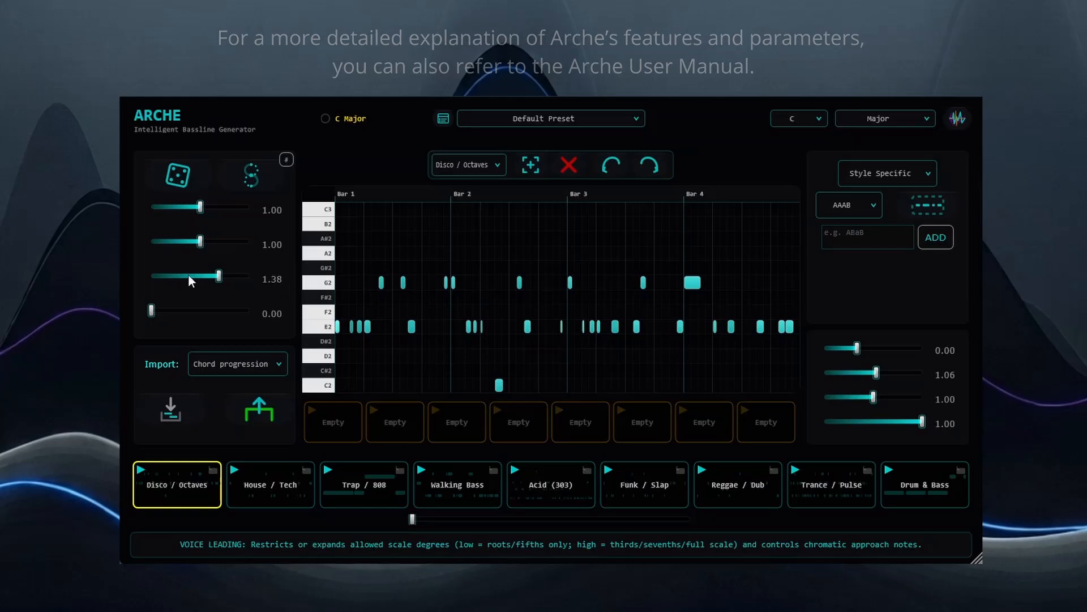
left_click(286, 160)
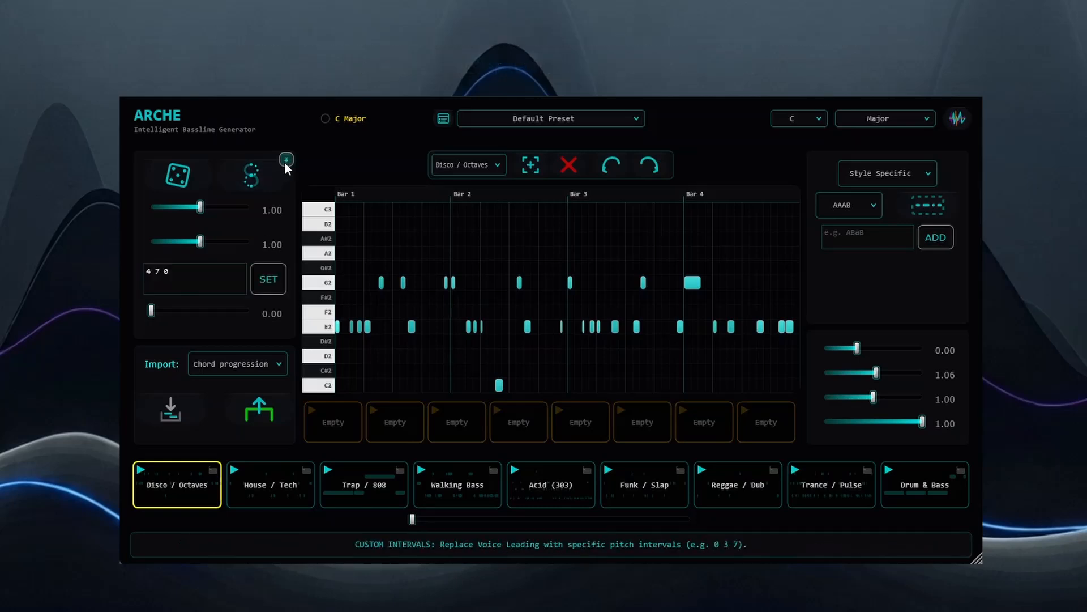
left_click(286, 161)
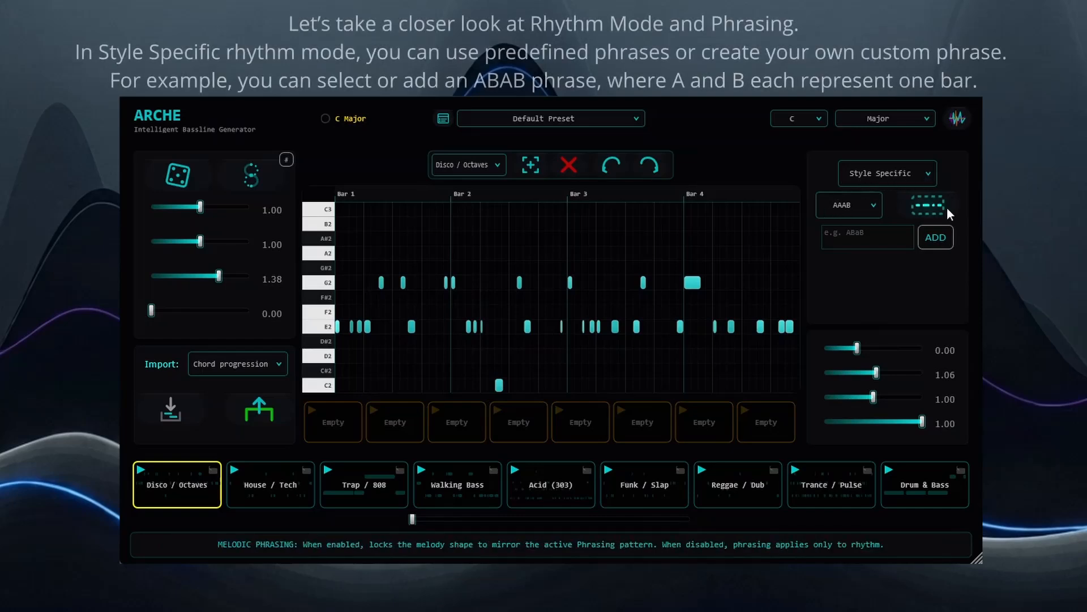
Browse the predefined phrasing patterns and add ABAB as a custom phrase.
left_click(852, 204)
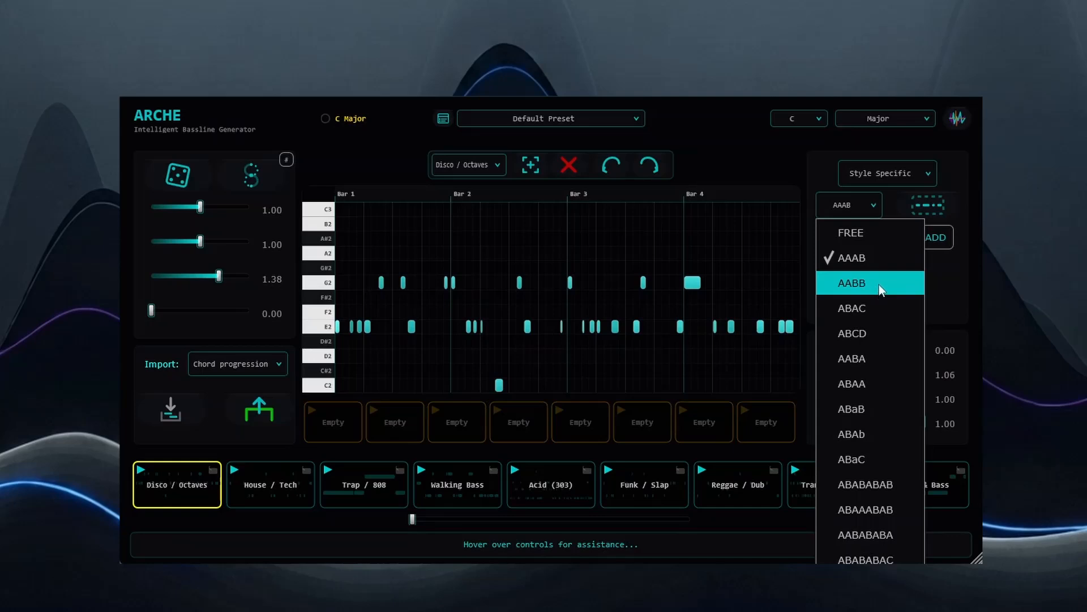
left_click(950, 294)
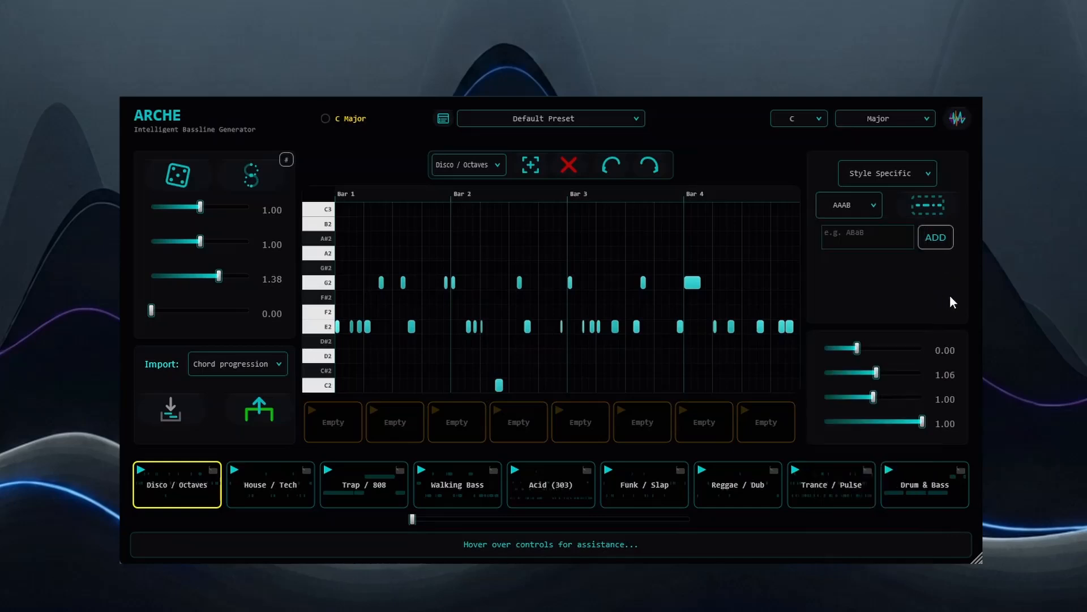
left_click(837, 232)
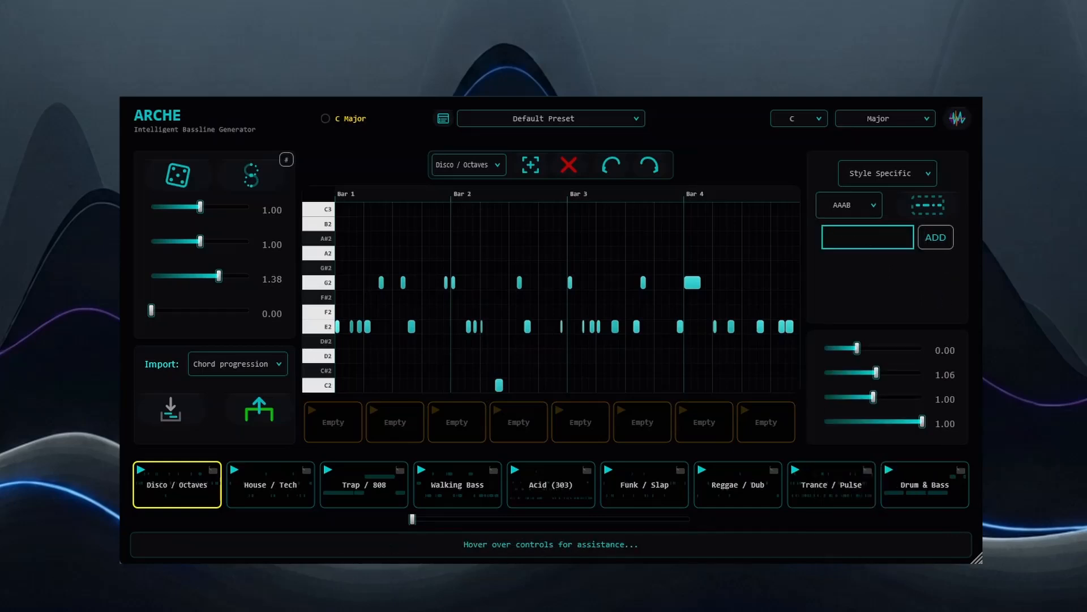
type("ABAB")
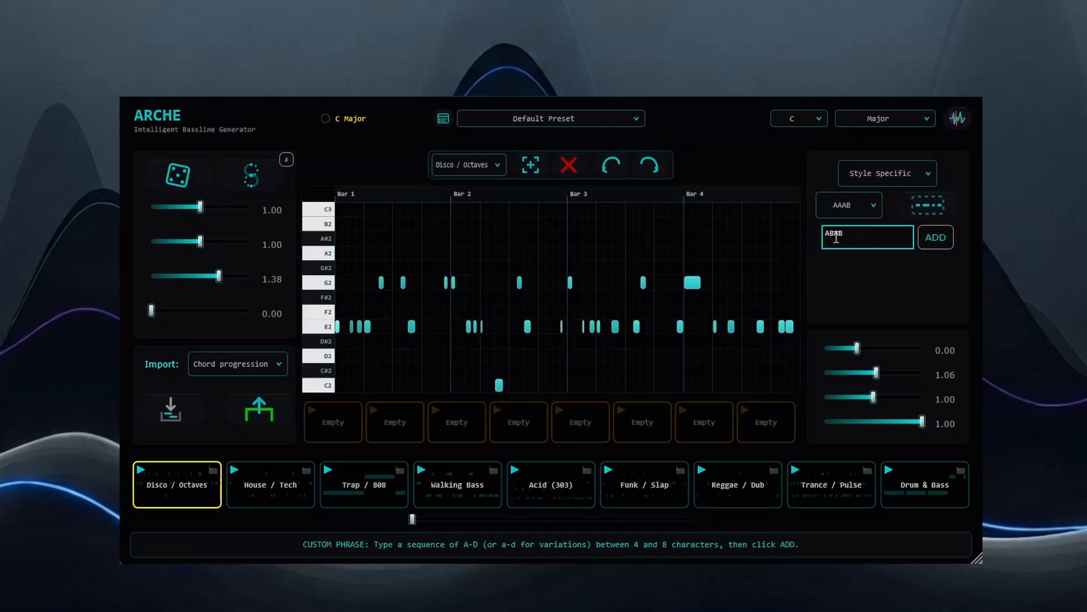
left_click(937, 240)
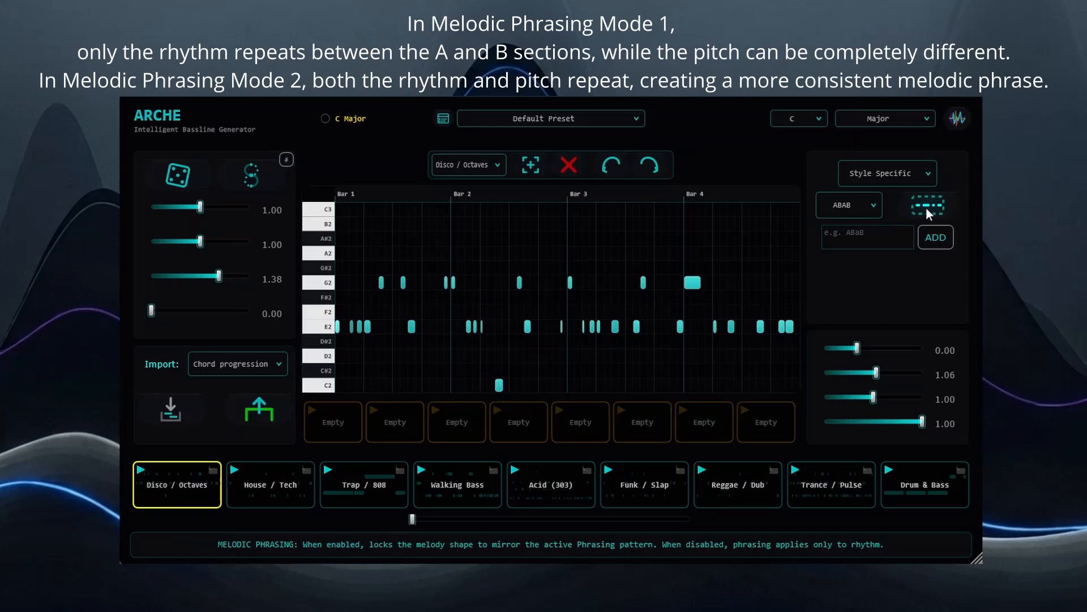
Generate new ABAB basslines with rhythm-only phrasing, and once more with melodic phrasing enabled.
left_click(171, 188)
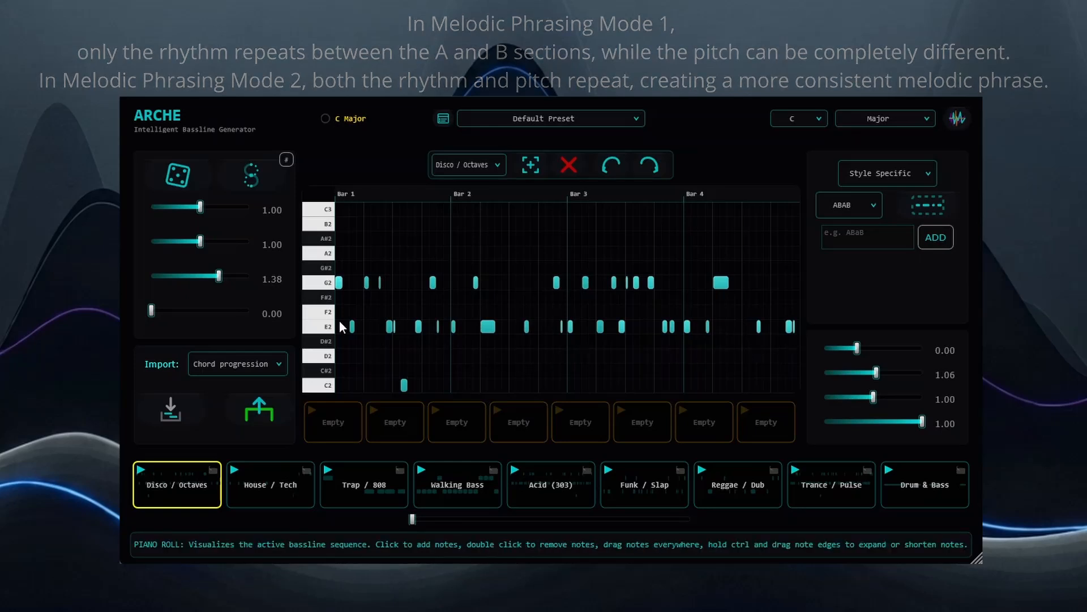
left_click(930, 208)
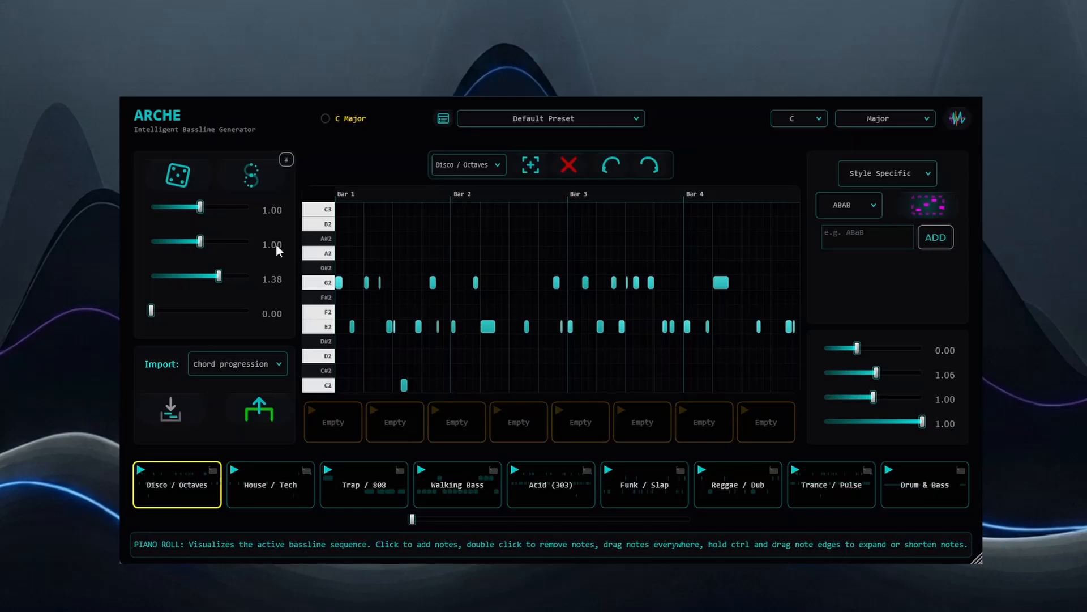
left_click(179, 180)
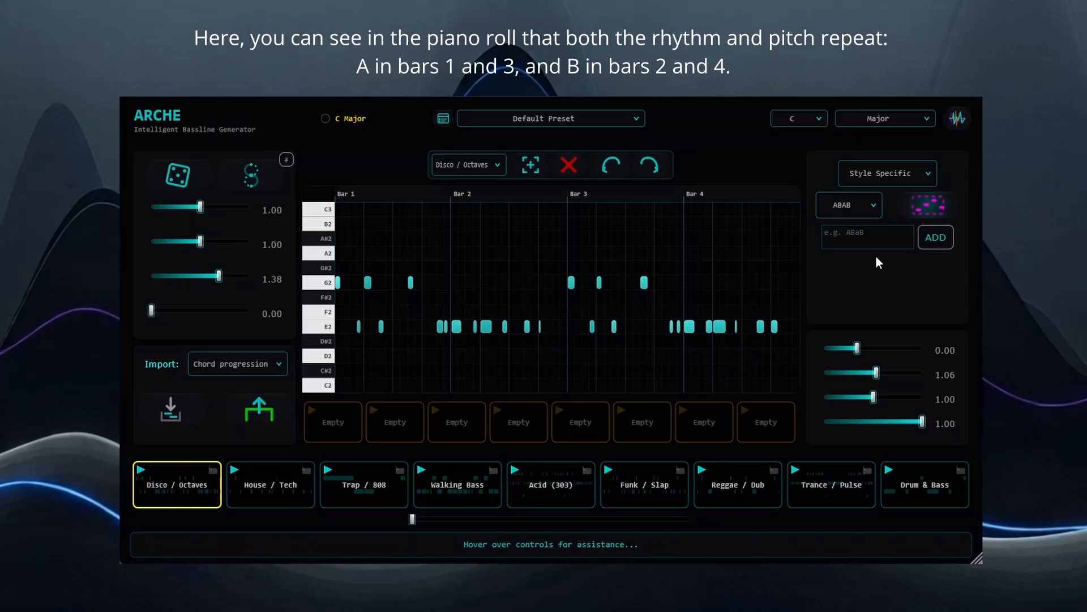
Turn melodic phrasing off and regenerate the basslines, and repeat the generation with it turned back on for comparison.
left_click(929, 206)
left_click(170, 177)
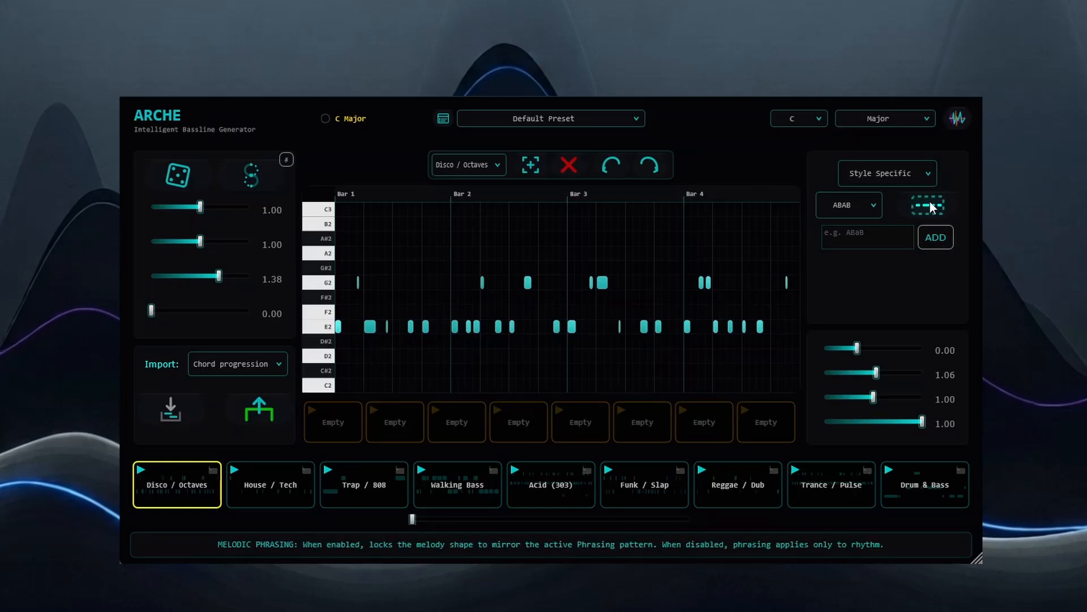
left_click(165, 177)
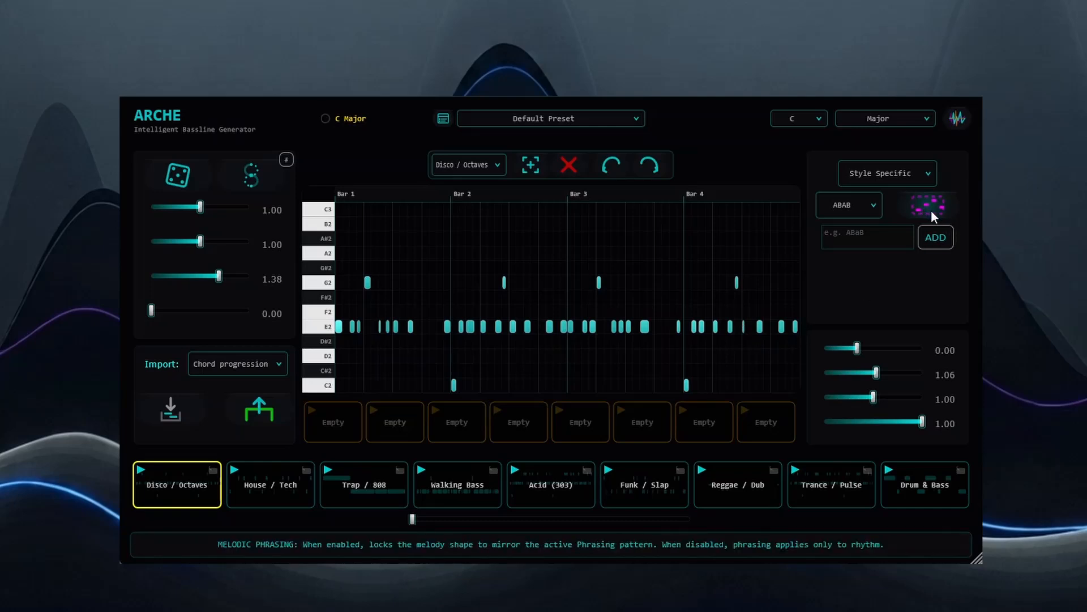
Set the phrasing pattern to AAAB and generate new basslines for the style slots.
left_click(866, 204)
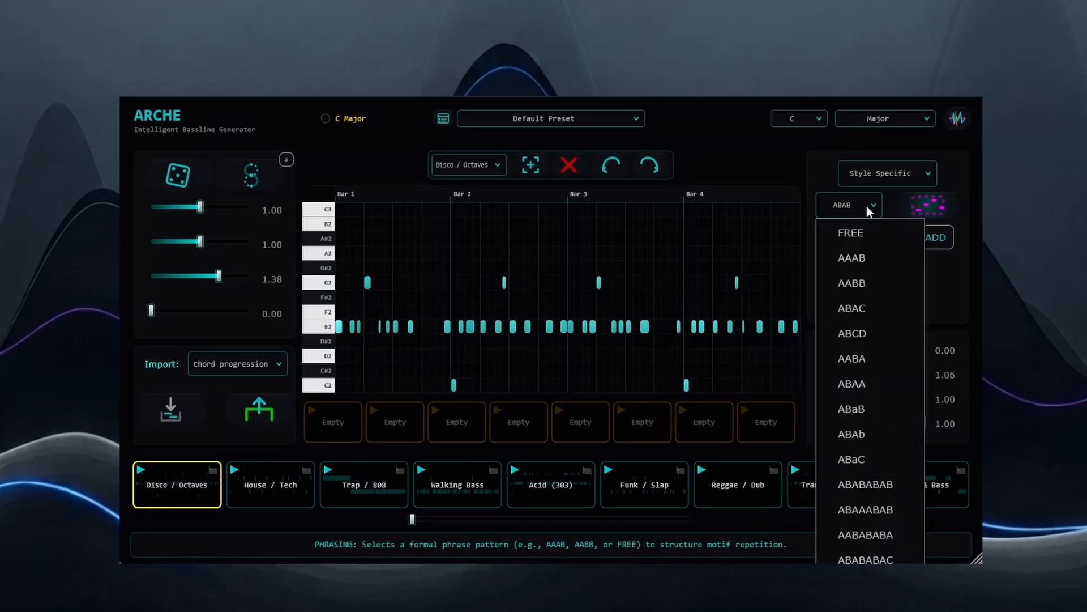
left_click(865, 272)
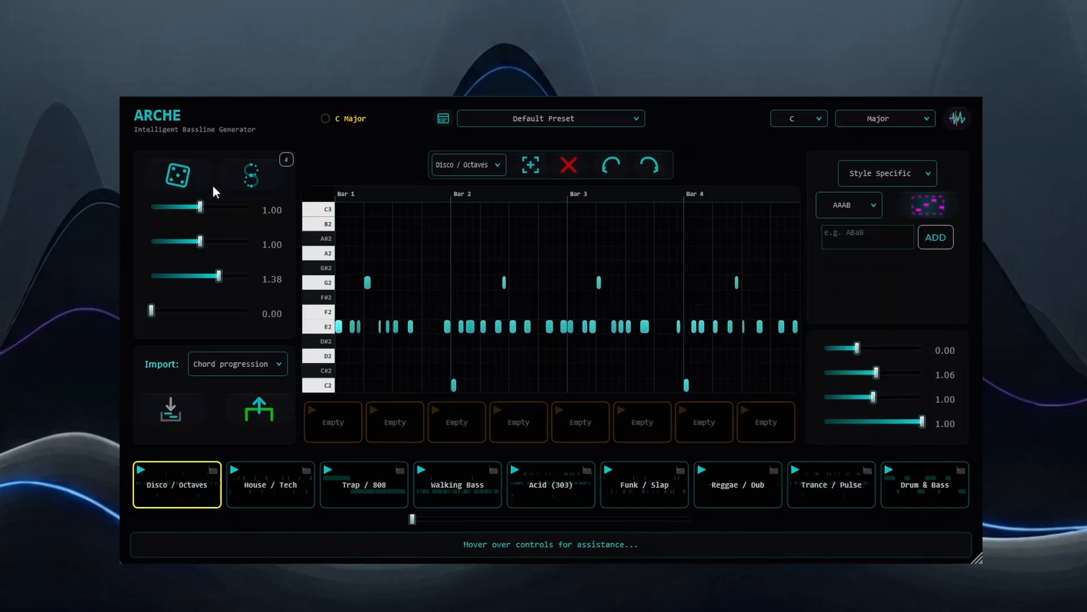
left_click(181, 179)
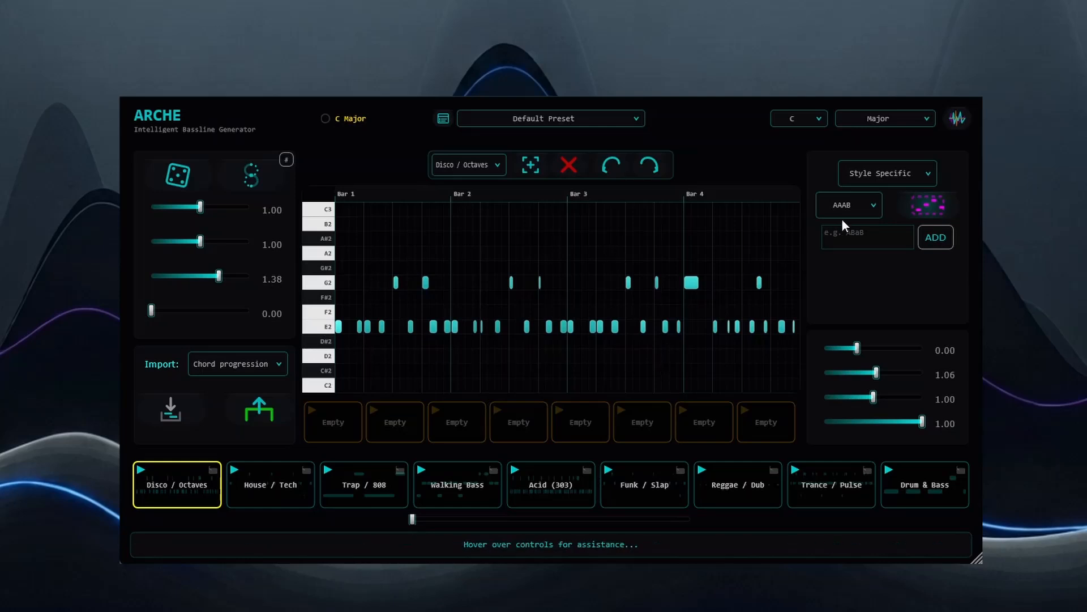
Set the phrasing pattern to FREE and generate new basslines for the style slots.
left_click(852, 207)
left_click(941, 290)
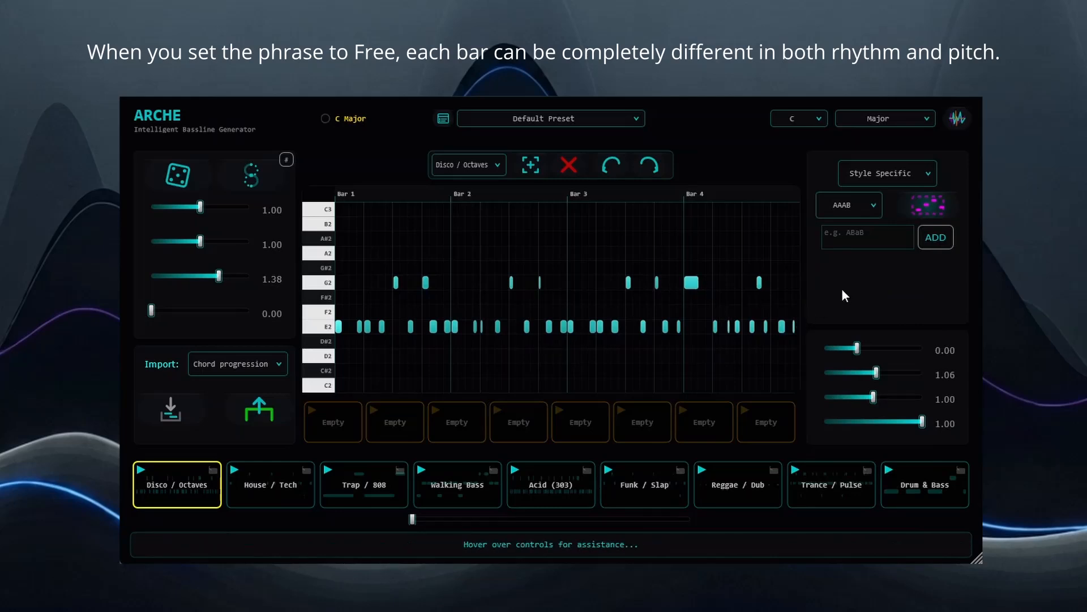
left_click(850, 210)
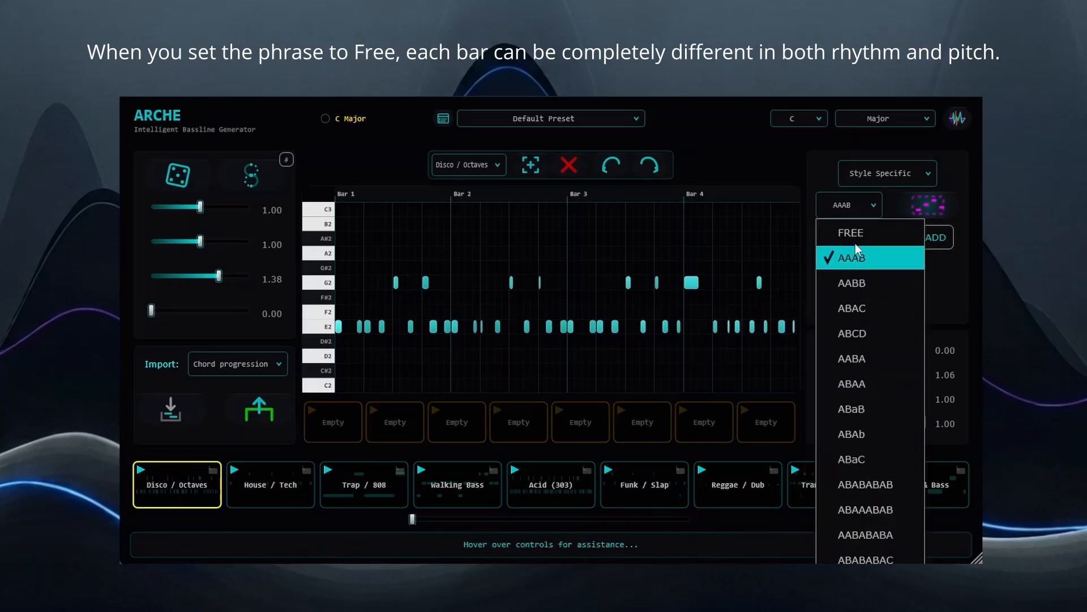
left_click(859, 238)
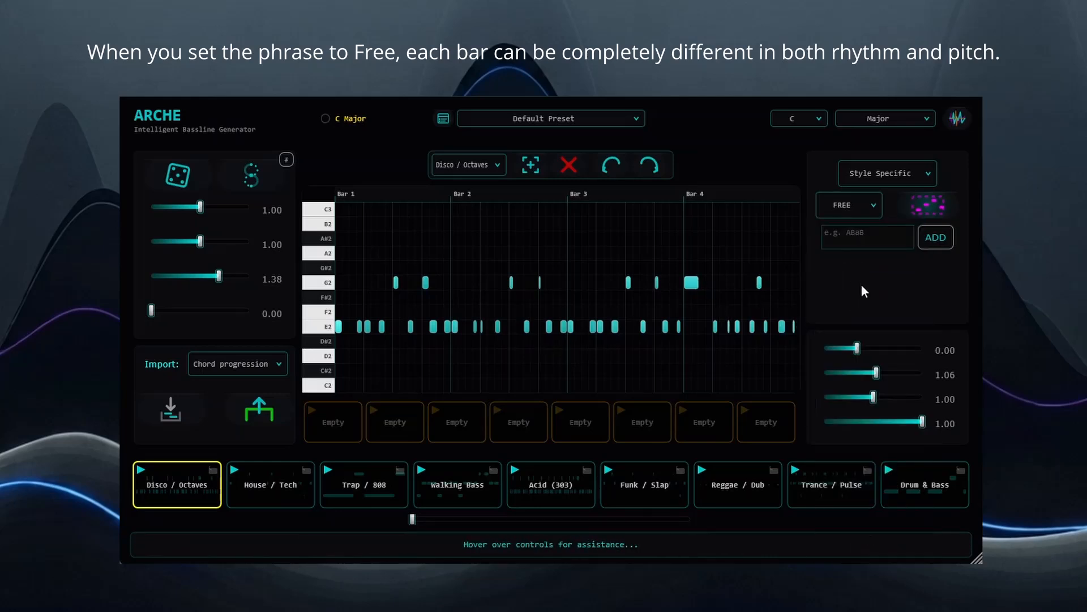
left_click(178, 176)
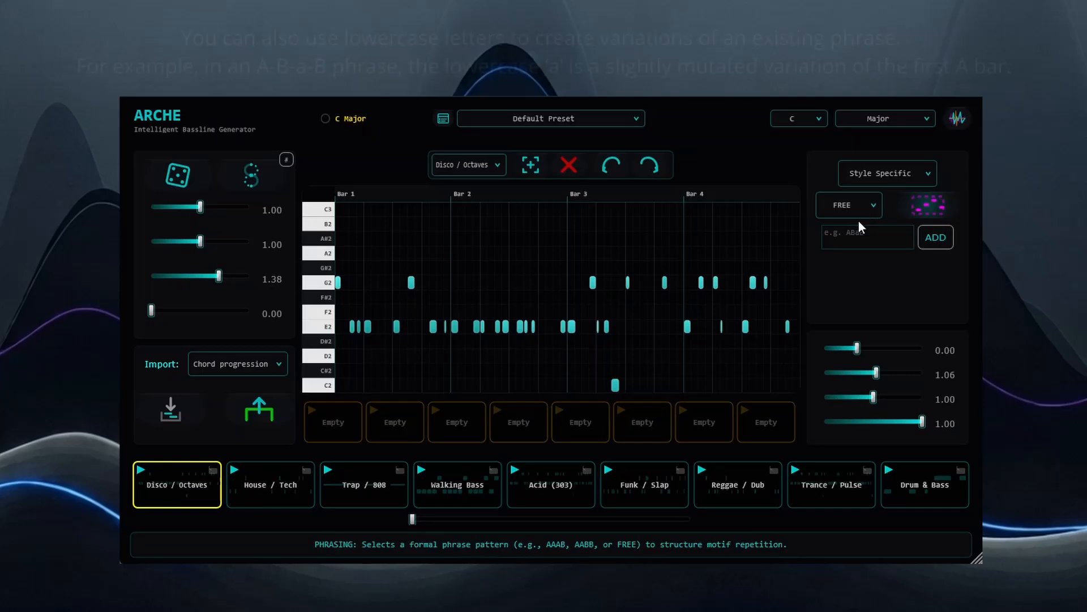
Enter ABaB as the custom phrase and choose ABaB from the available phrasing patterns.
left_click(858, 237)
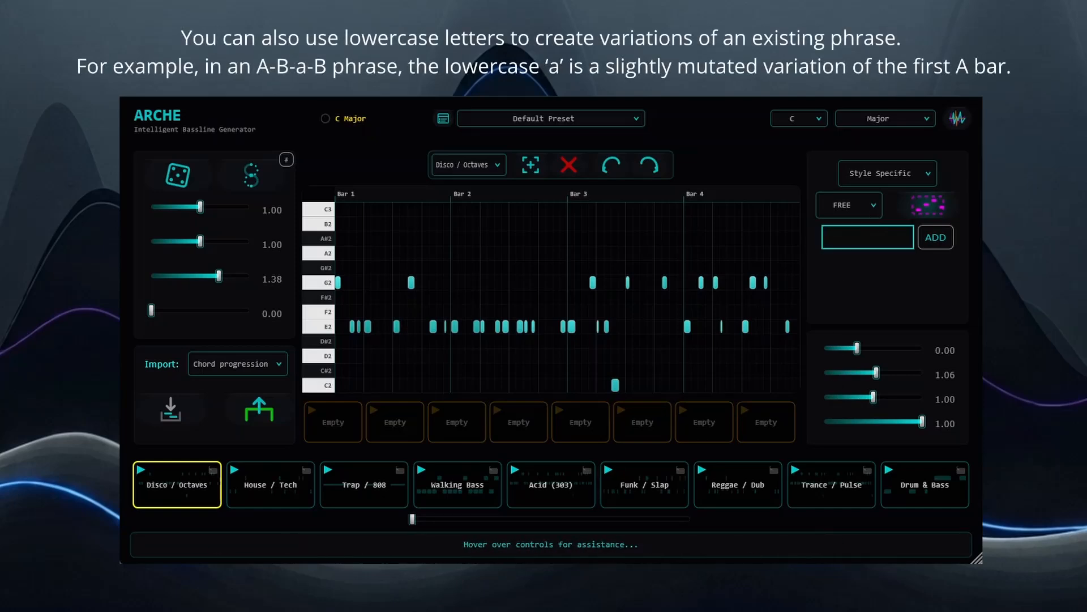
type("ABAC")
left_click_drag(853, 236, 819, 238)
key("BackSpace")
type("ABa")
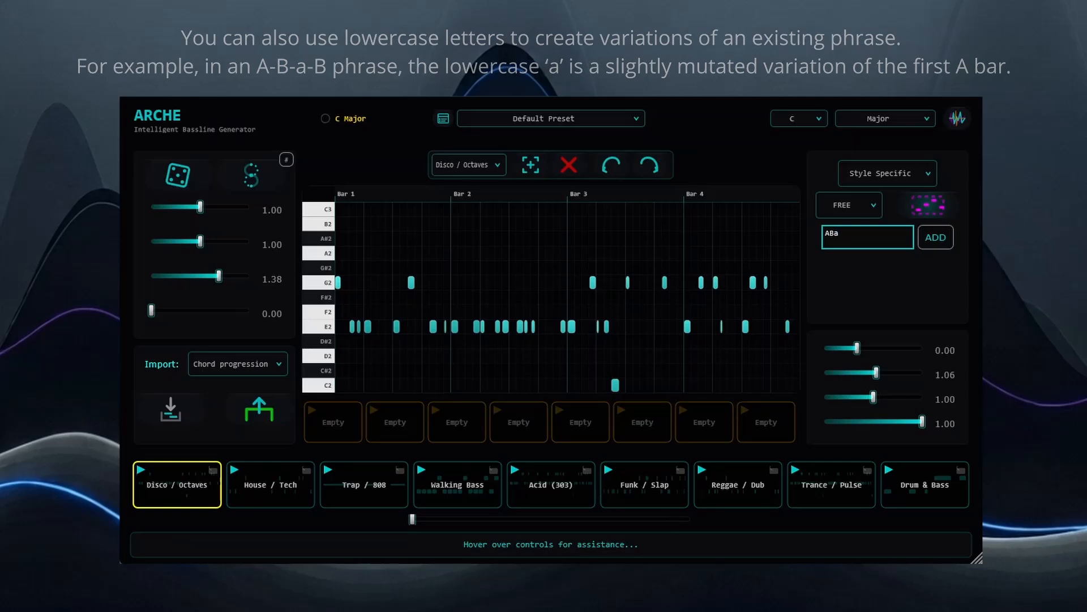
type("B")
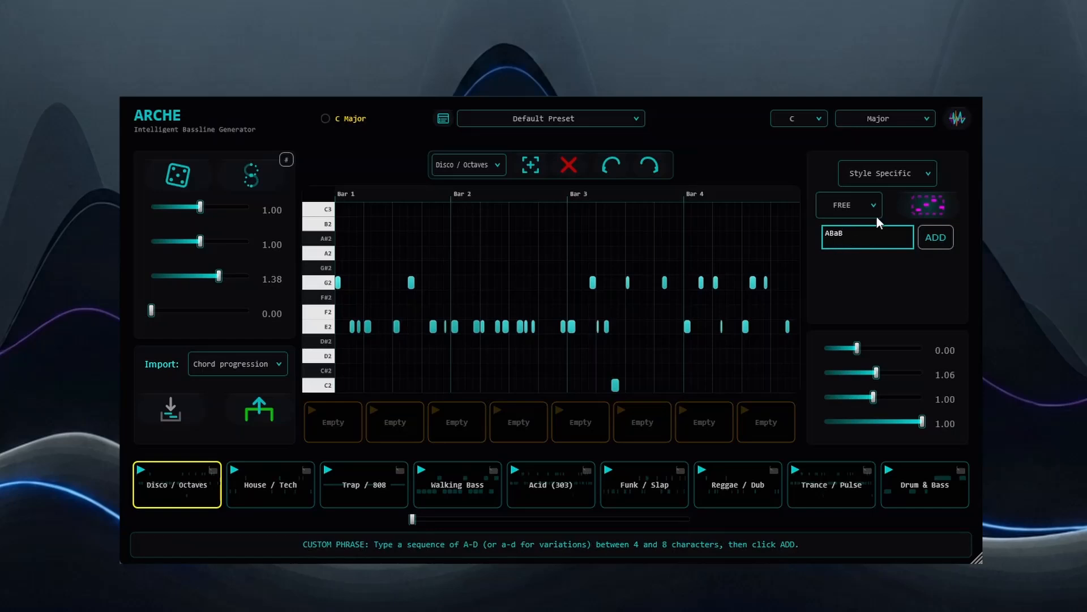
left_click(855, 206)
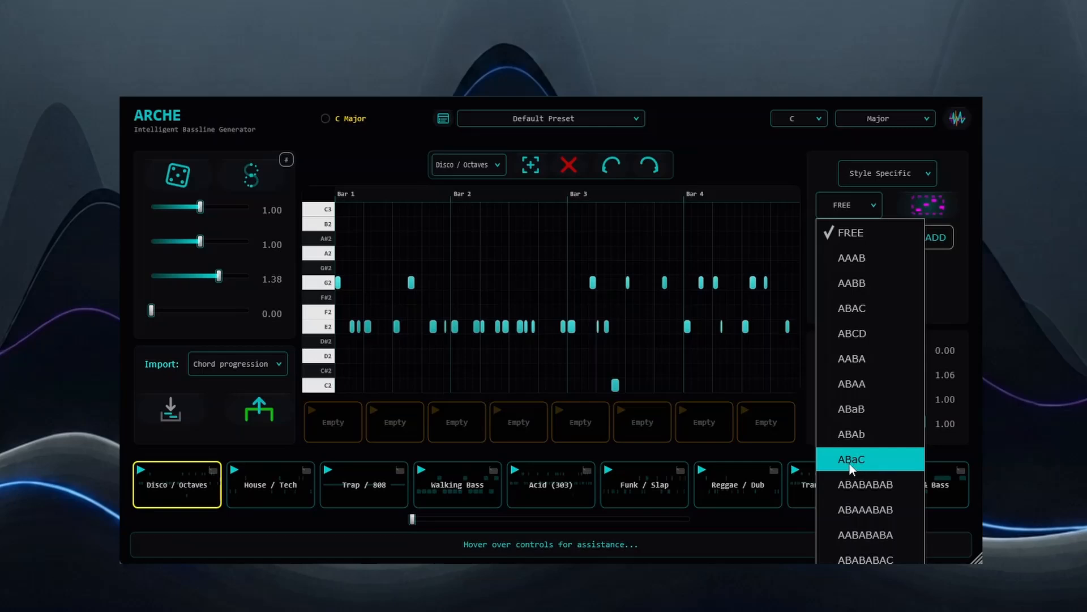
left_click(855, 417)
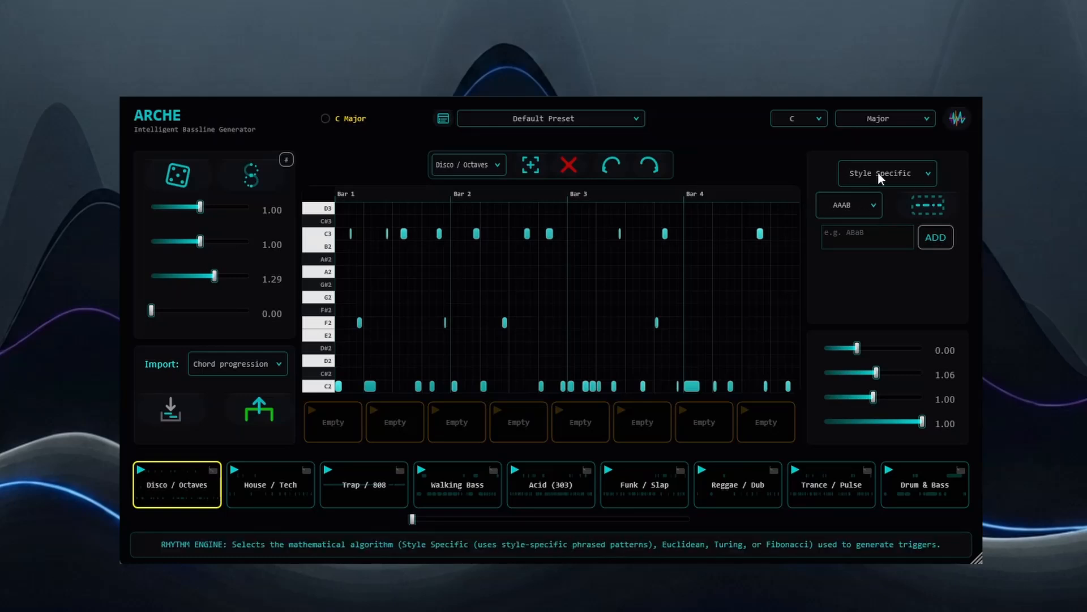
Replace the custom intervals with 0 4 7, apply them, and return to the voice leading control.
left_click(287, 160)
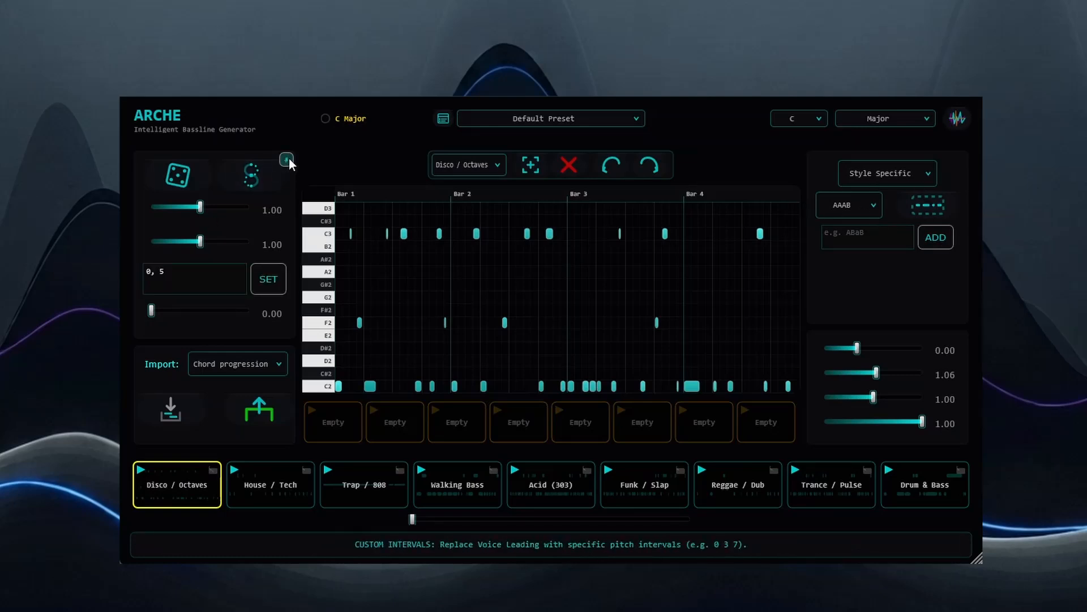
left_click_drag(169, 271, 127, 274)
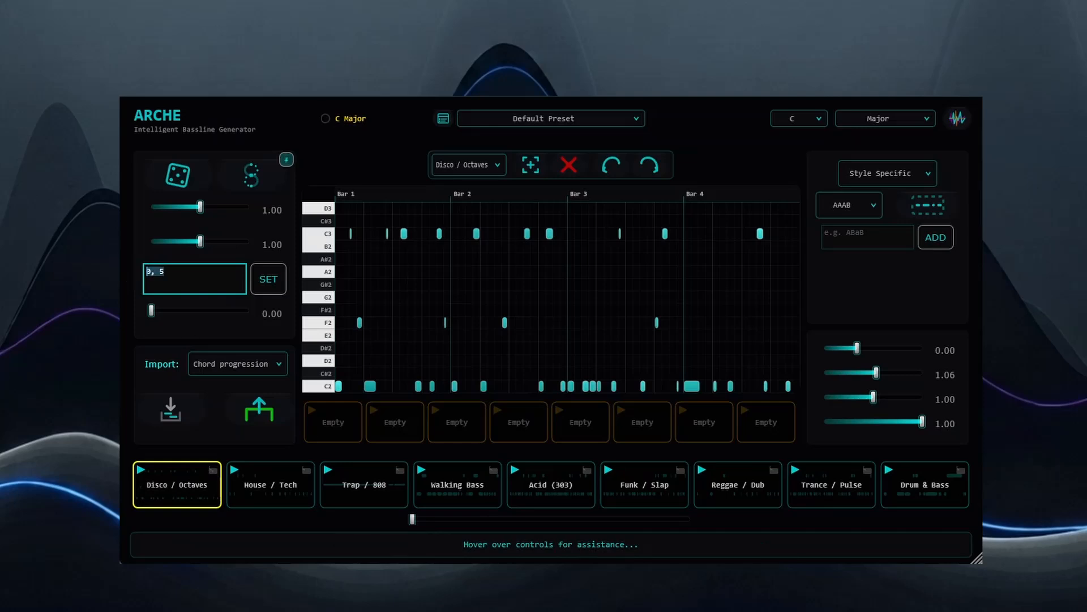
type("0 4 7")
left_click(268, 278)
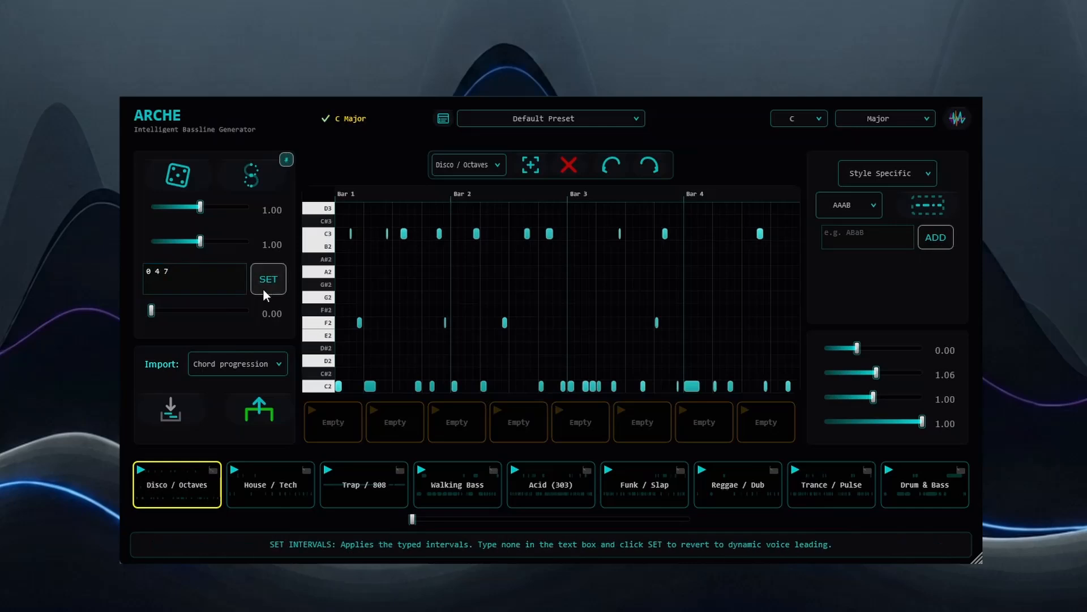
left_click(286, 159)
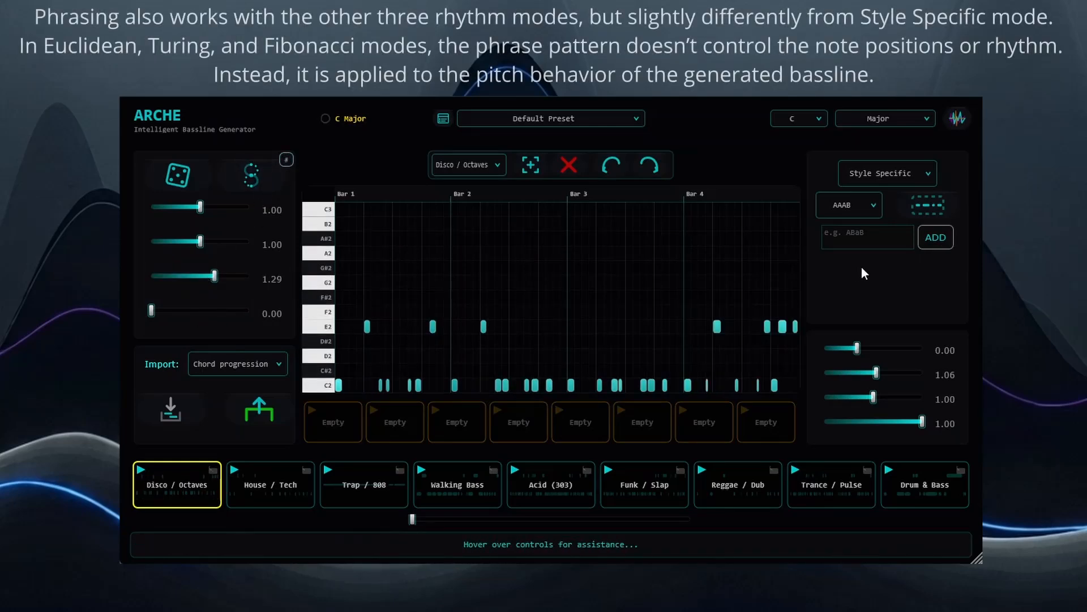
Switch the rhythm engine from Style Specific to Euclidean.
left_click(877, 174)
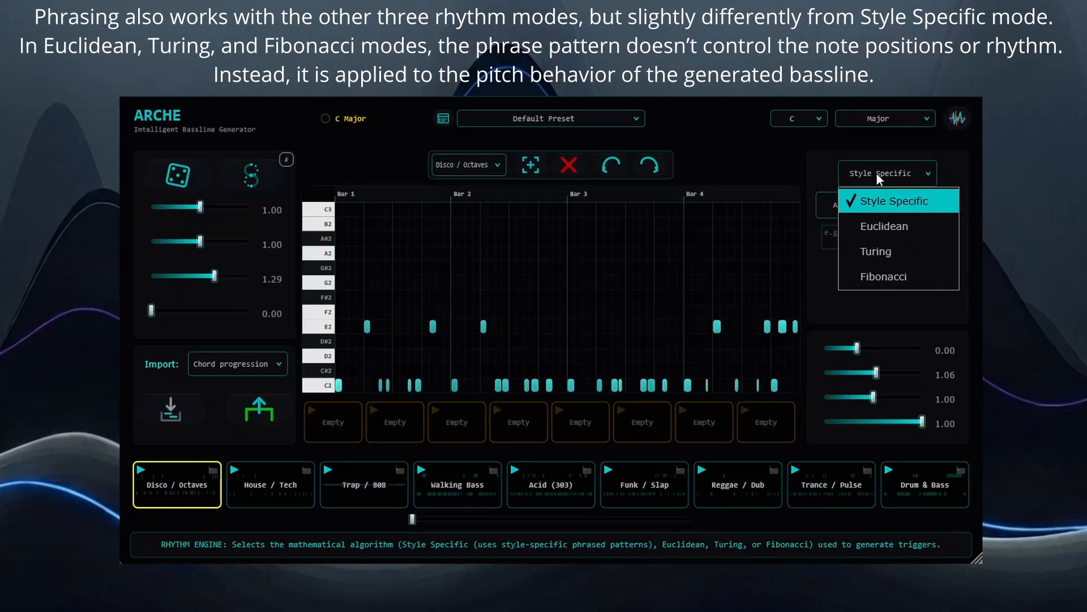
left_click(880, 231)
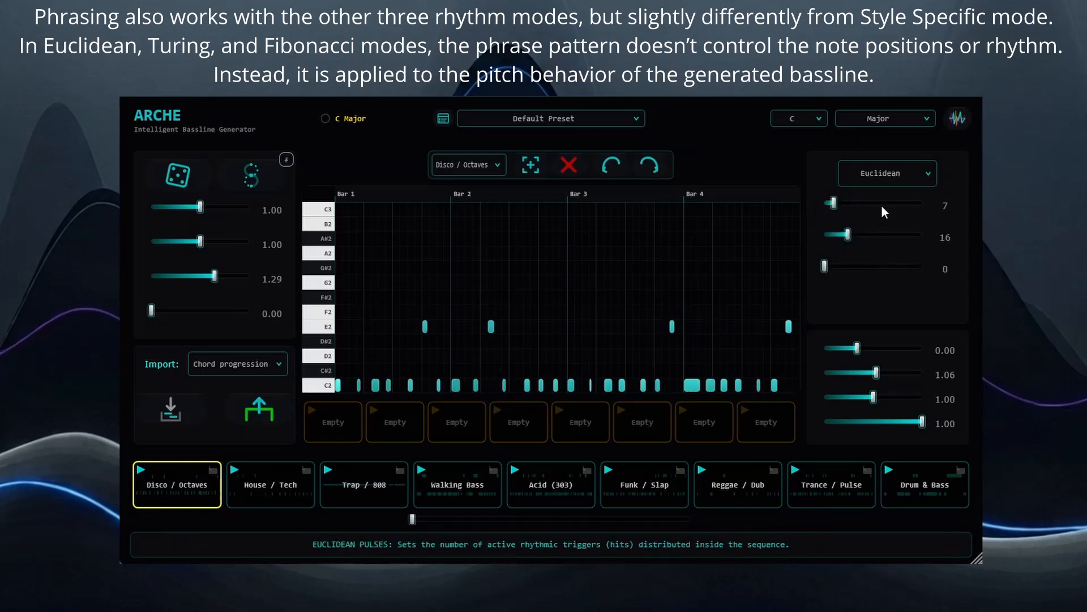
left_click(885, 175)
left_click(882, 221)
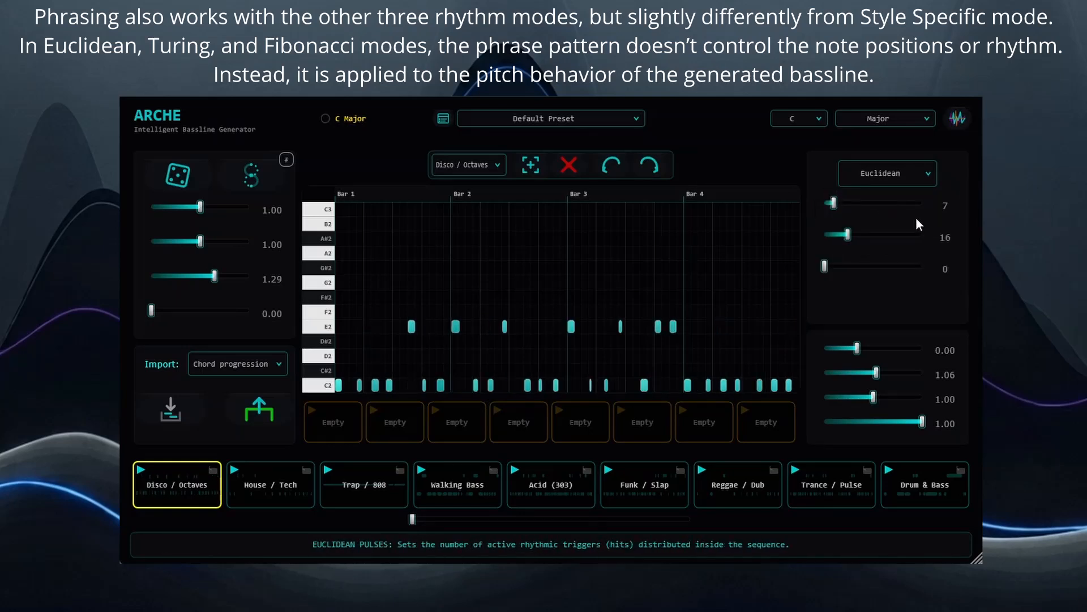
Switch the rhythm engine to Style Specific and set its phrasing pattern to AABB.
left_click(886, 177)
left_click(884, 202)
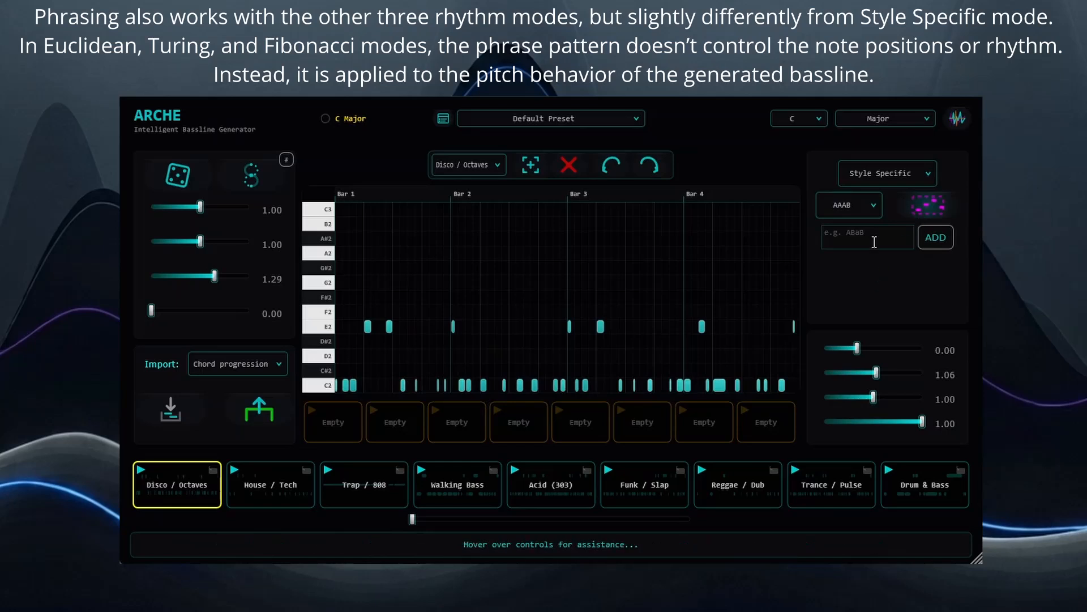
left_click(863, 205)
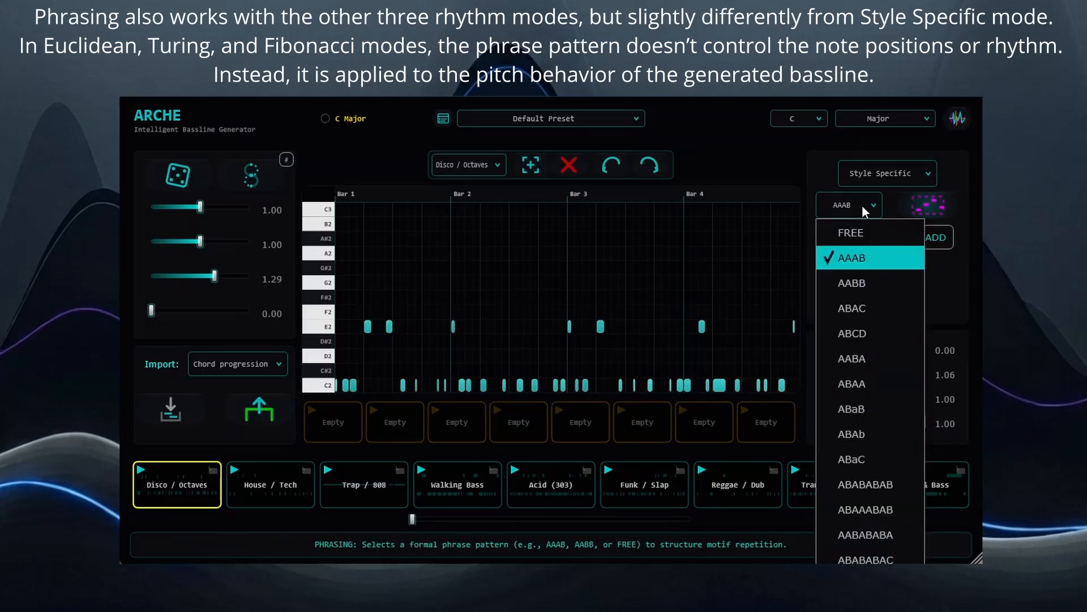
left_click(878, 289)
Set the rhythm engine back to Euclidean and generate new basslines for the style slots.
left_click(885, 173)
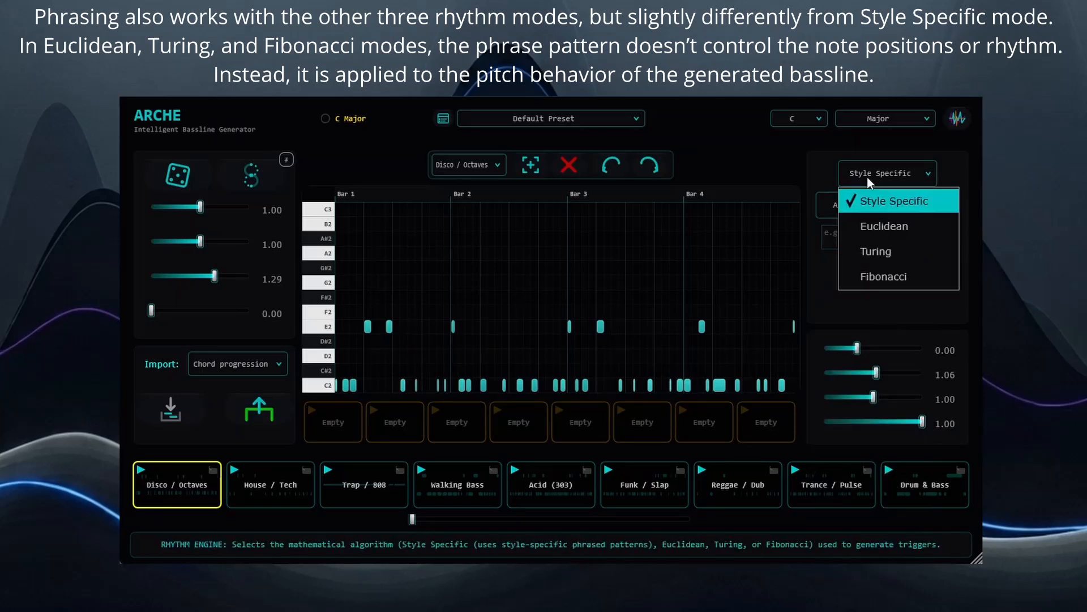
left_click(872, 226)
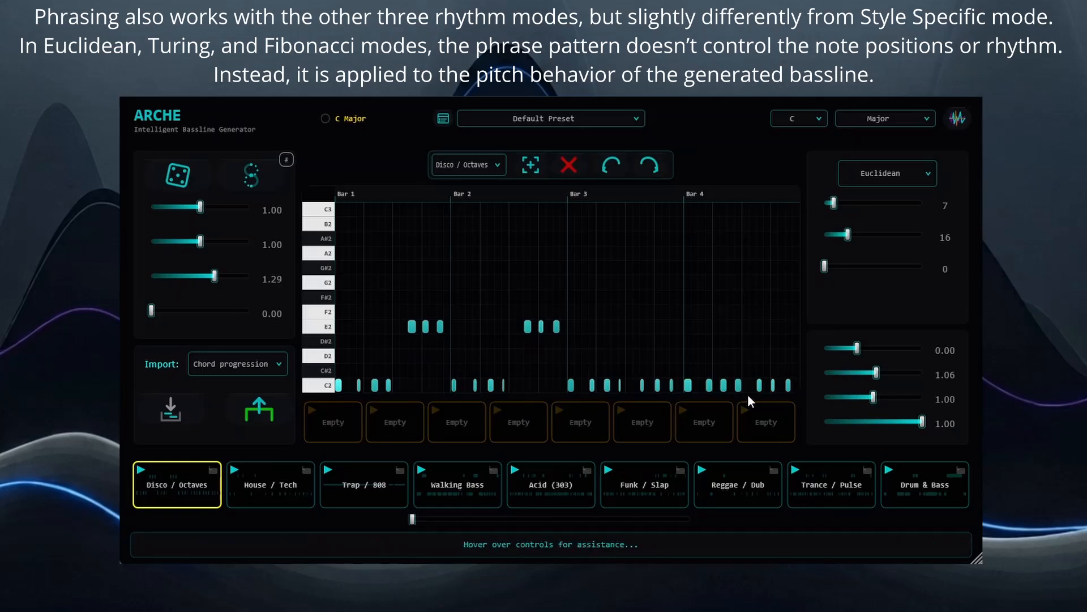
left_click(186, 178)
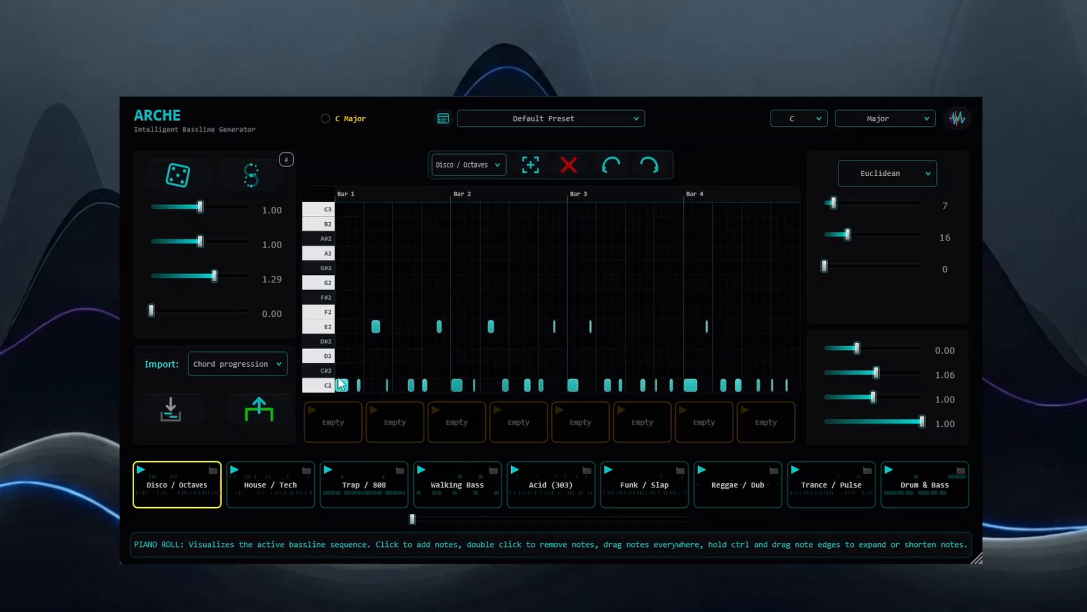
left_click(562, 311)
Change the rhythm engine to Turing and generate new basslines twice.
left_click(885, 172)
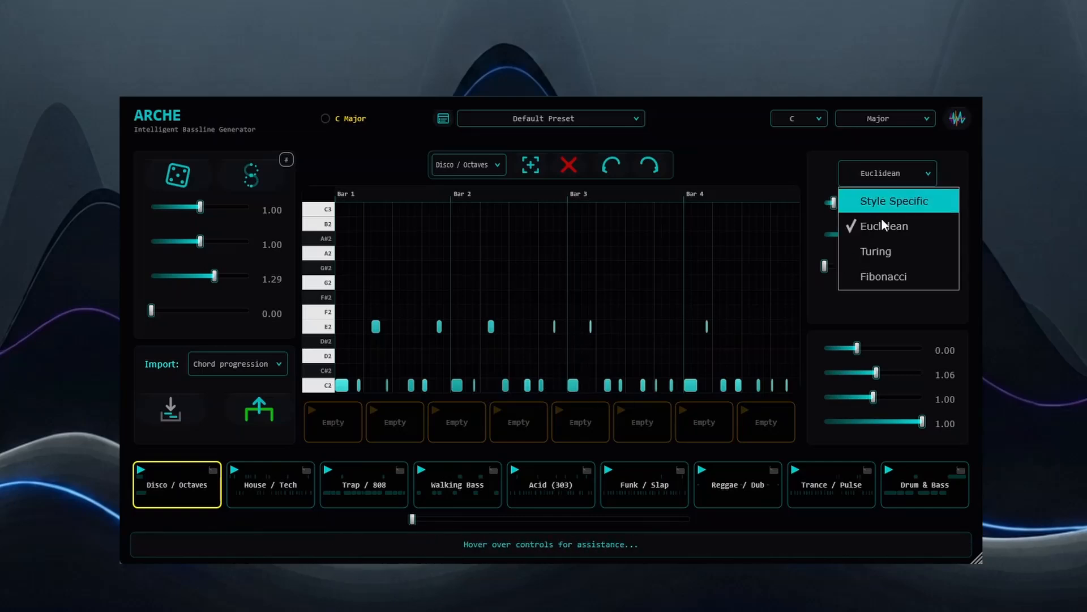
left_click(879, 250)
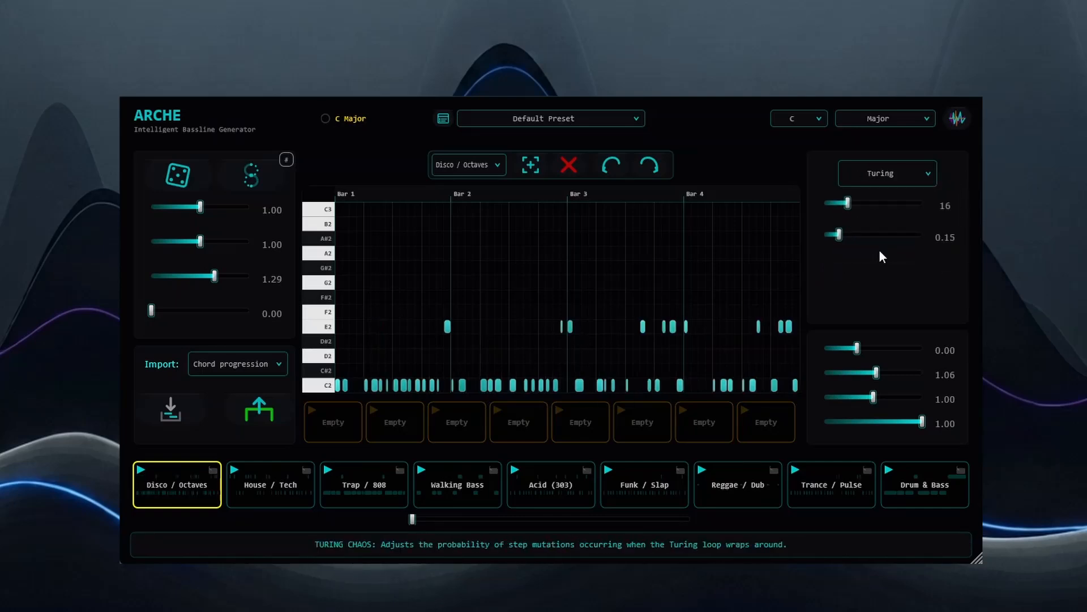
left_click(180, 193)
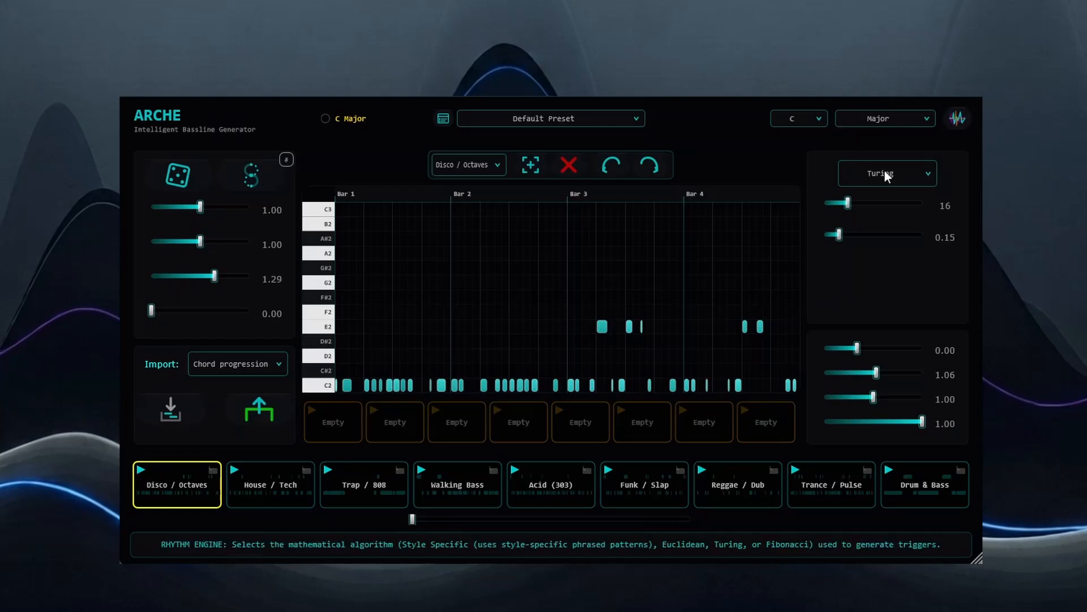
left_click(179, 185)
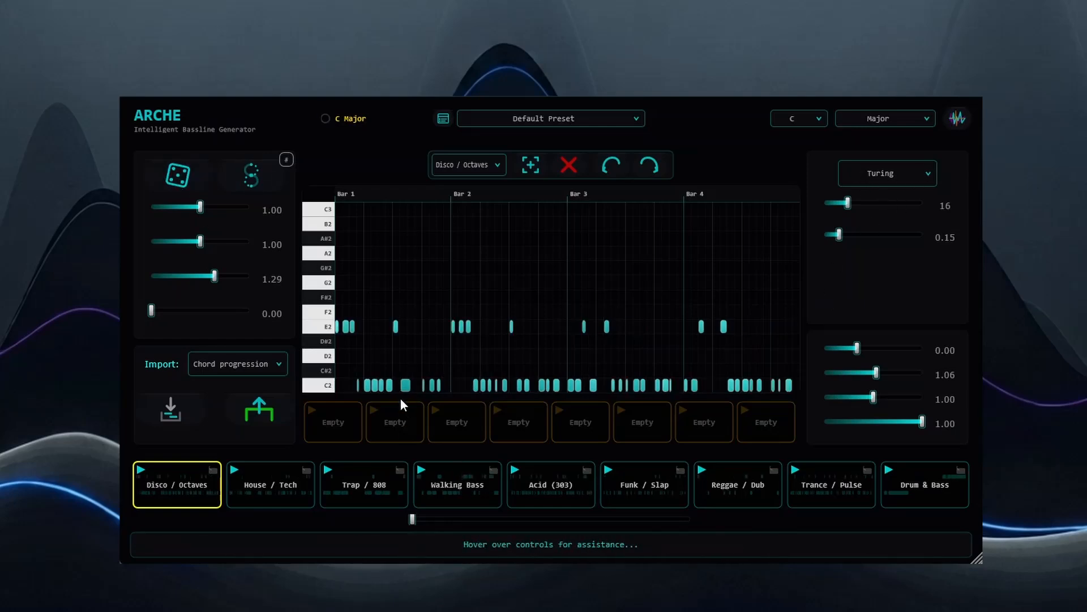